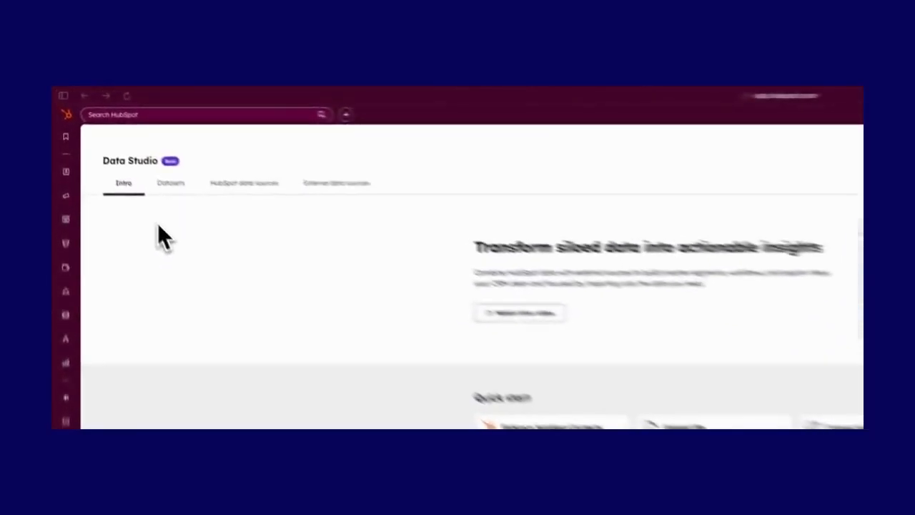
# - Switch to Clay, open the Clay workbook and bring up the Find companies search with its preview table
pyautogui.click(64, 96)
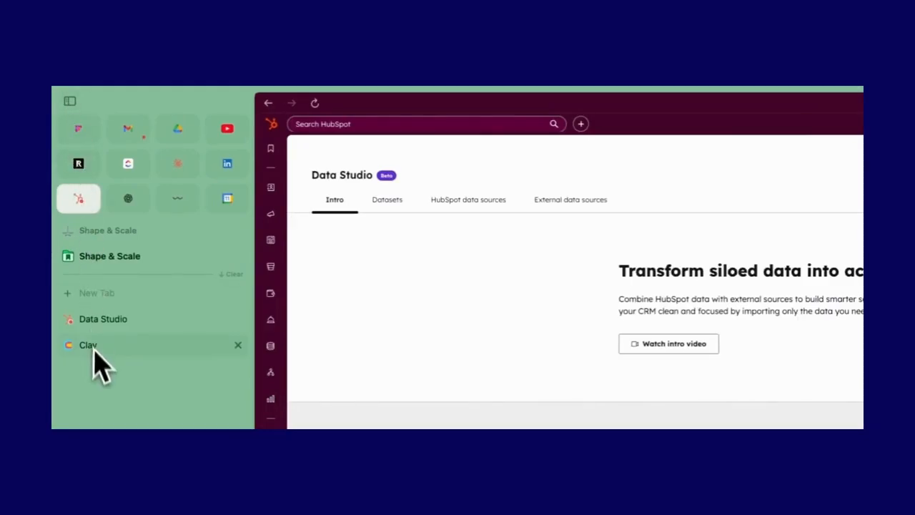
pyautogui.click(90, 346)
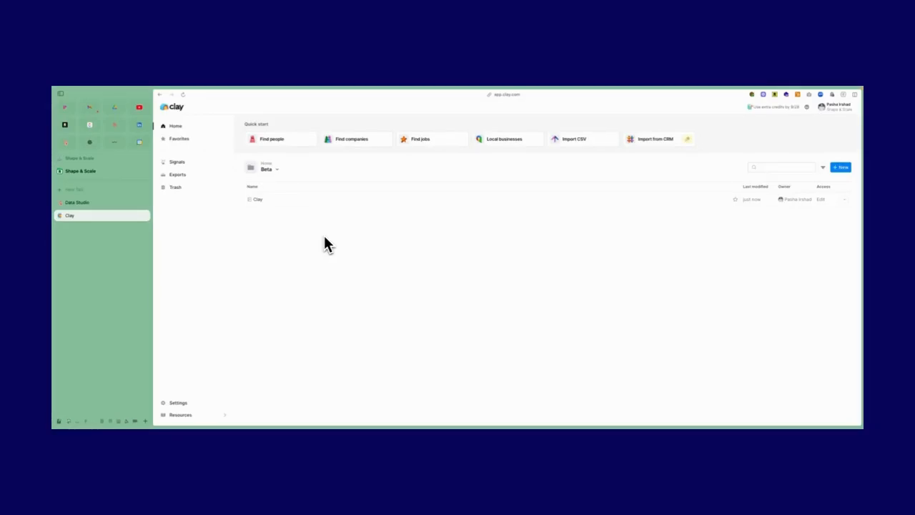
pyautogui.click(297, 200)
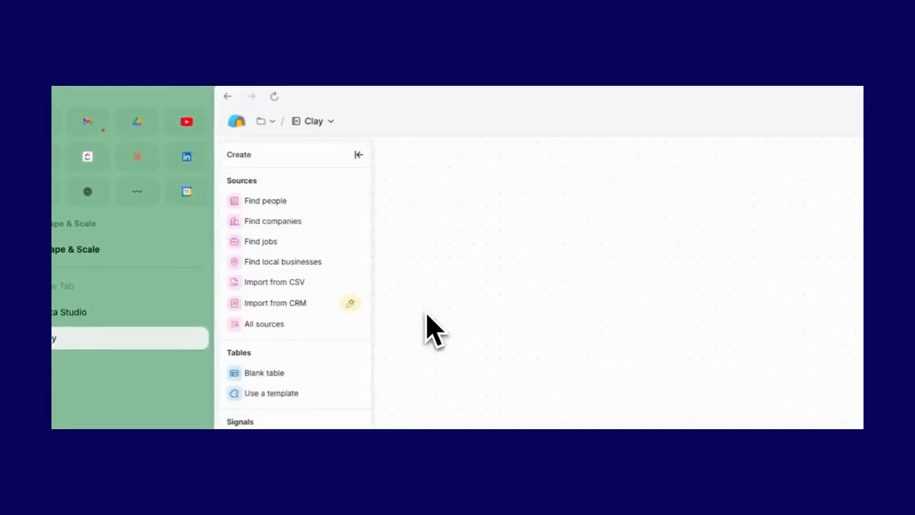
pyautogui.click(279, 221)
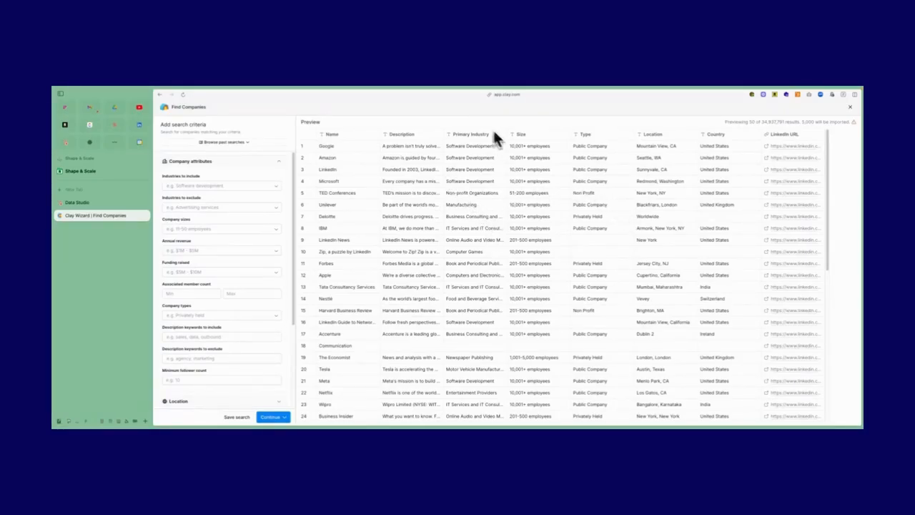
# - Switch back to HubSpot Data Studio and view the list of datasets
pyautogui.click(100, 204)
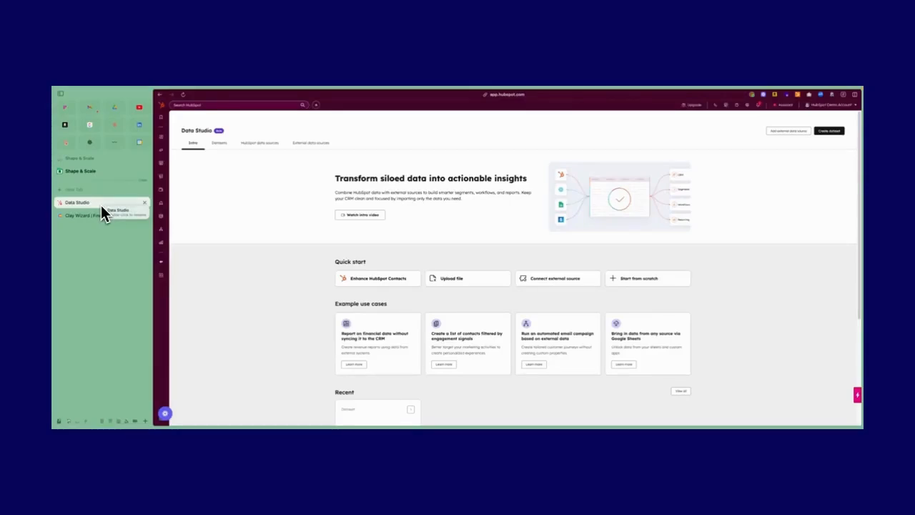
pyautogui.click(63, 96)
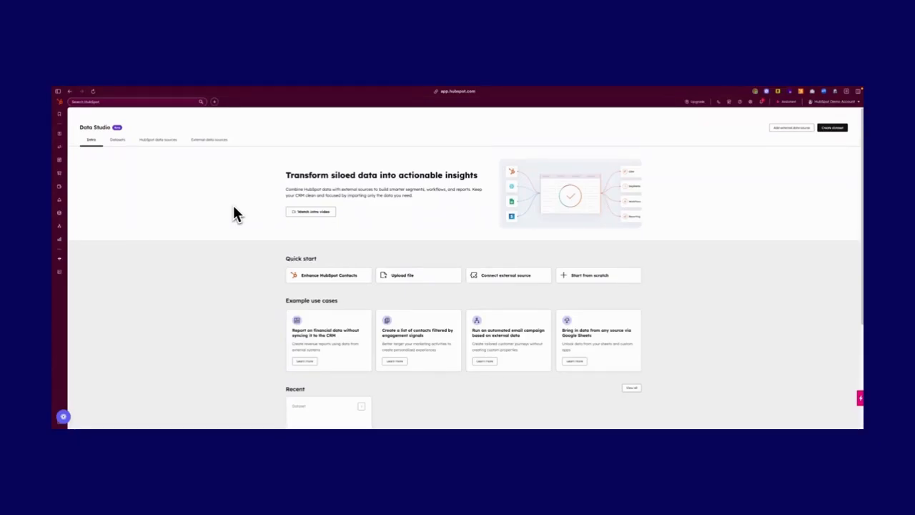
pyautogui.click(134, 151)
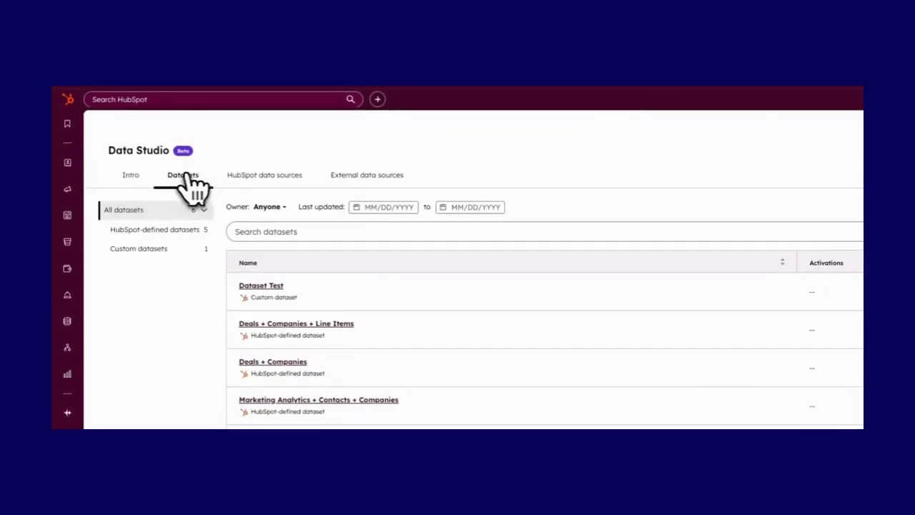
# - Review the Intro page's quick start options, example use cases, recent datasets, source library and resources
pyautogui.click(134, 176)
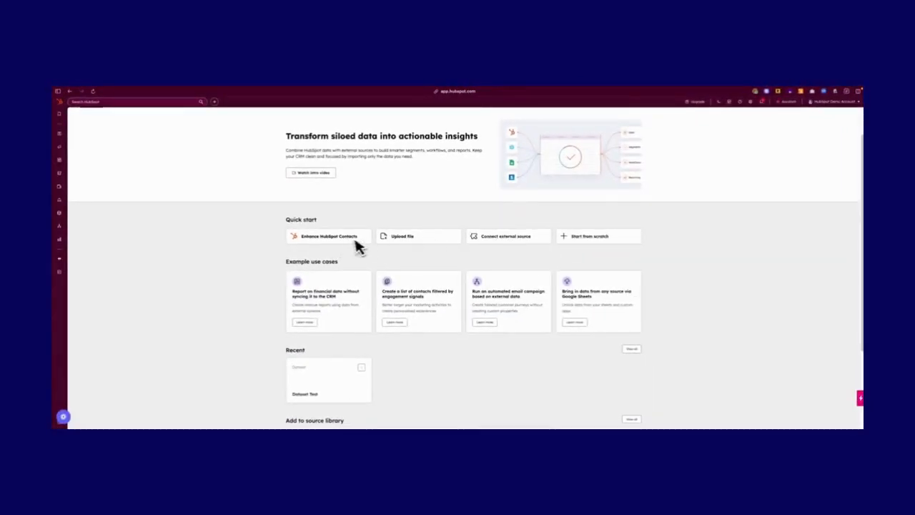
pyautogui.scroll(-3, 259, 265)
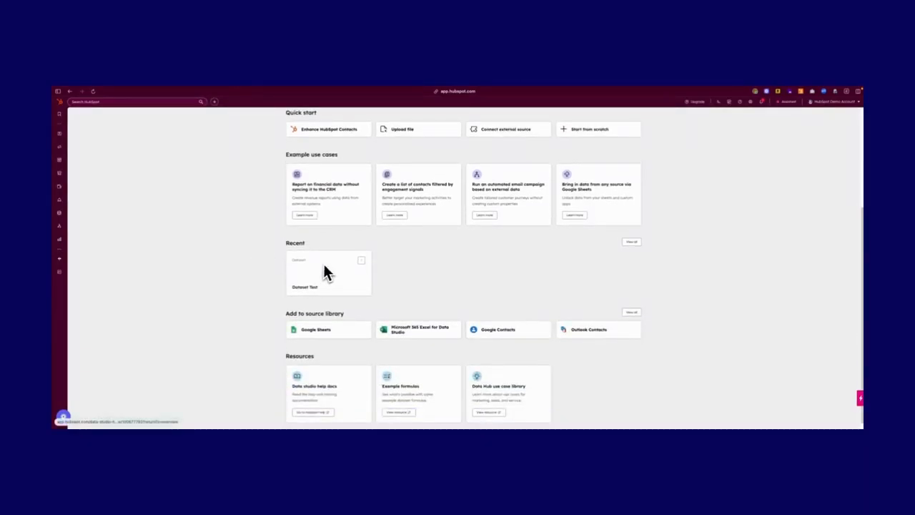
pyautogui.scroll(-1, 252, 275)
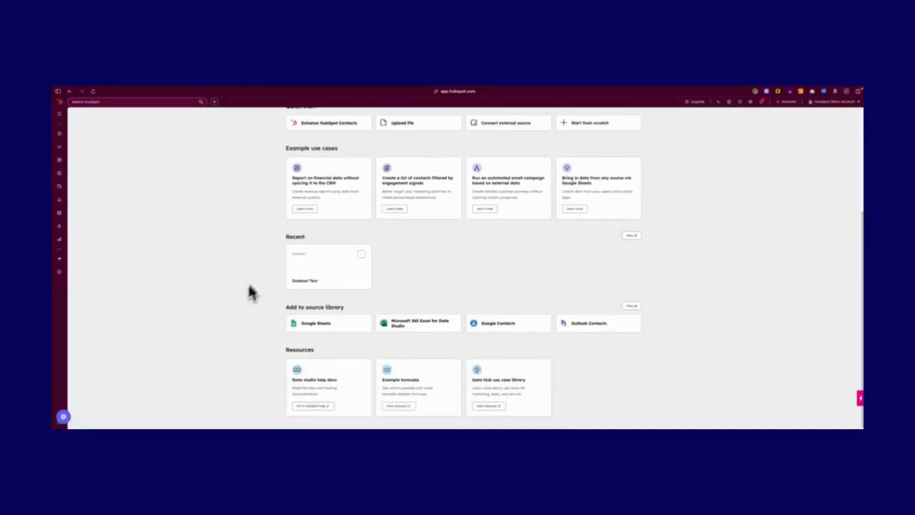
pyautogui.scroll(2, 274, 303)
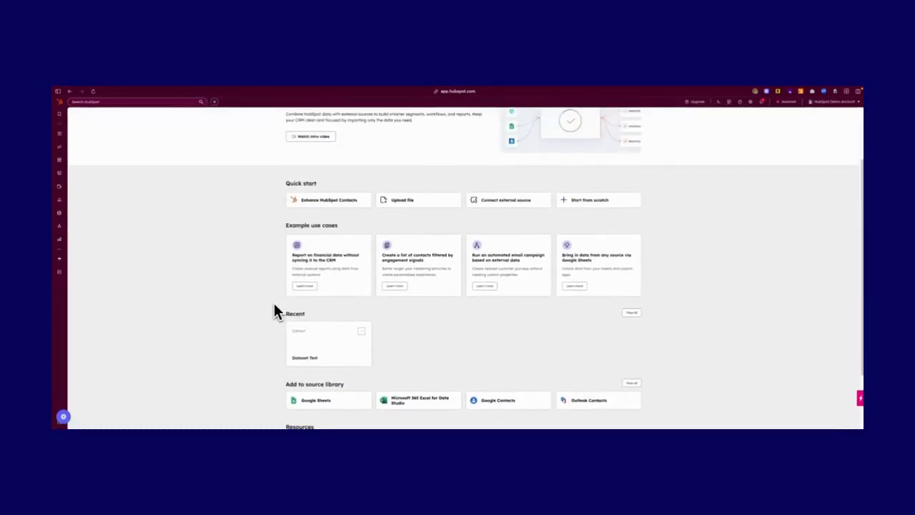
pyautogui.scroll(-2, 274, 307)
pyautogui.scroll(4, 270, 293)
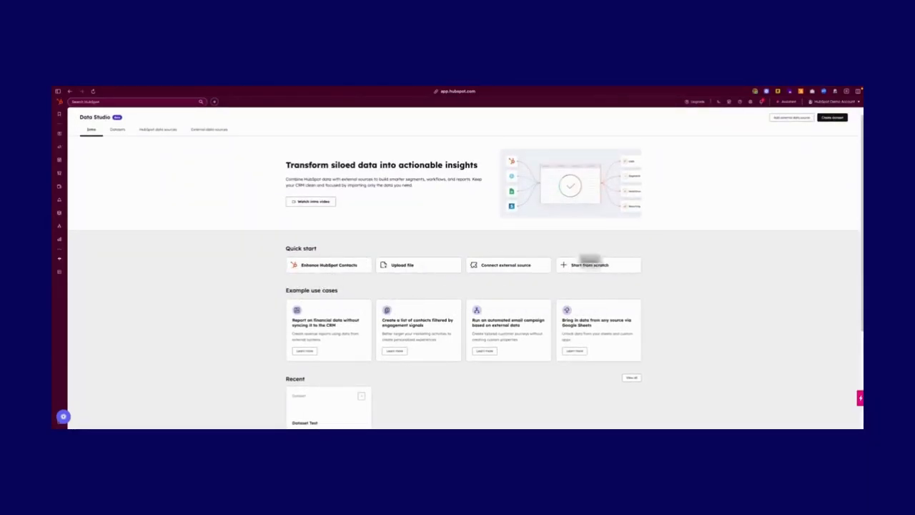
# - View the existing datasets, the HubSpot data sources and the external data sources in turn
pyautogui.click(120, 133)
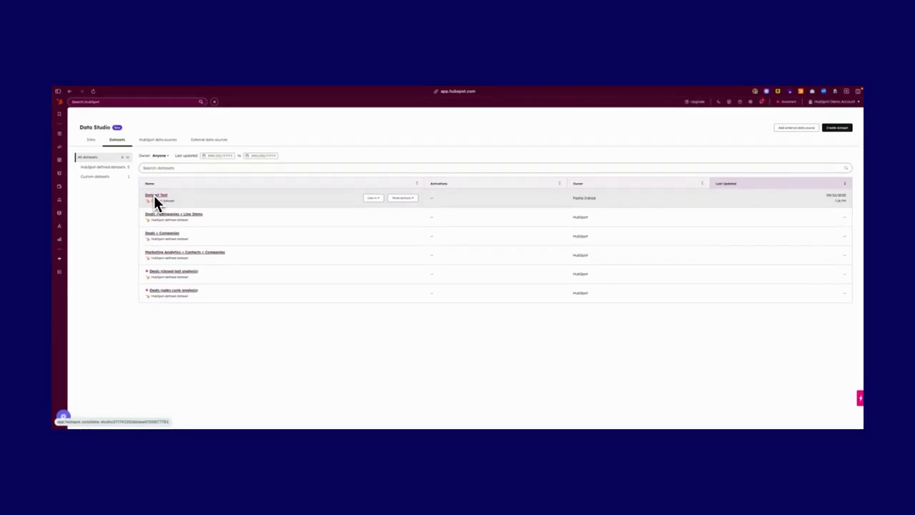
pyautogui.click(157, 139)
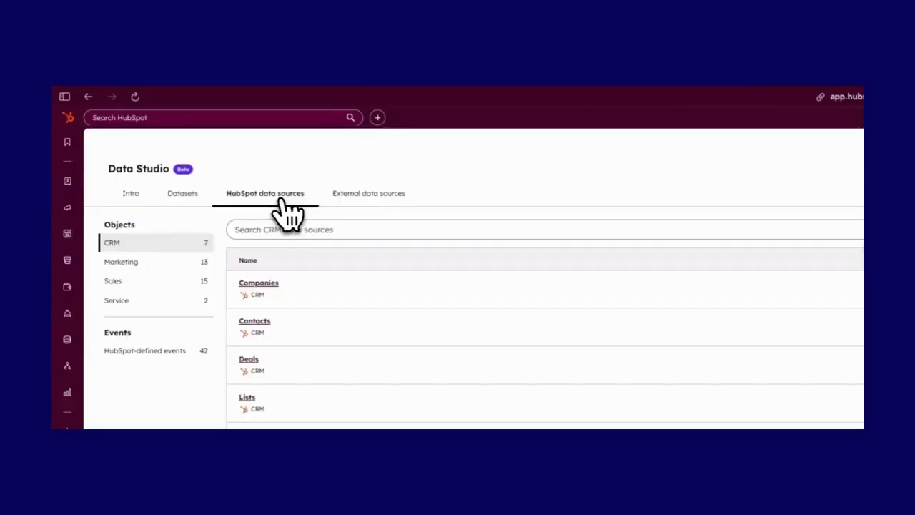
pyautogui.click(349, 200)
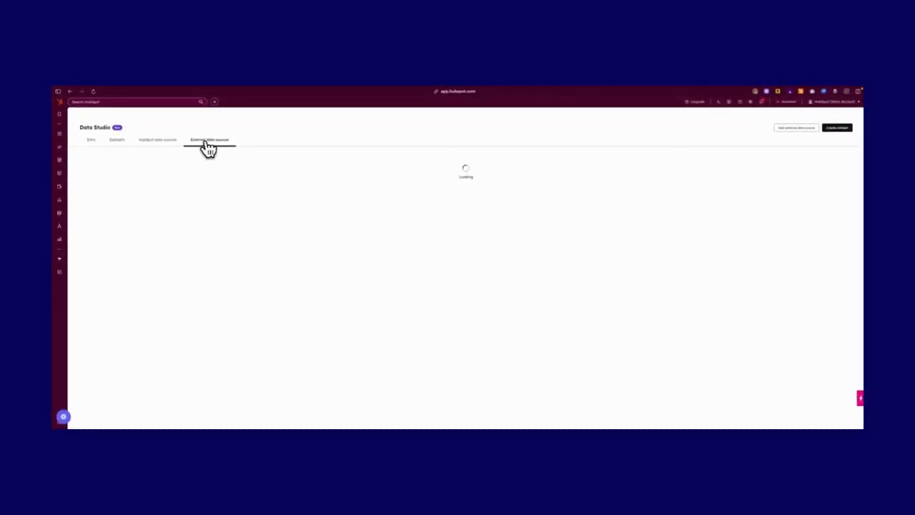
# - Return to the Intro page and look at the Google Sheets accounts available for bringing in data
pyautogui.click(93, 140)
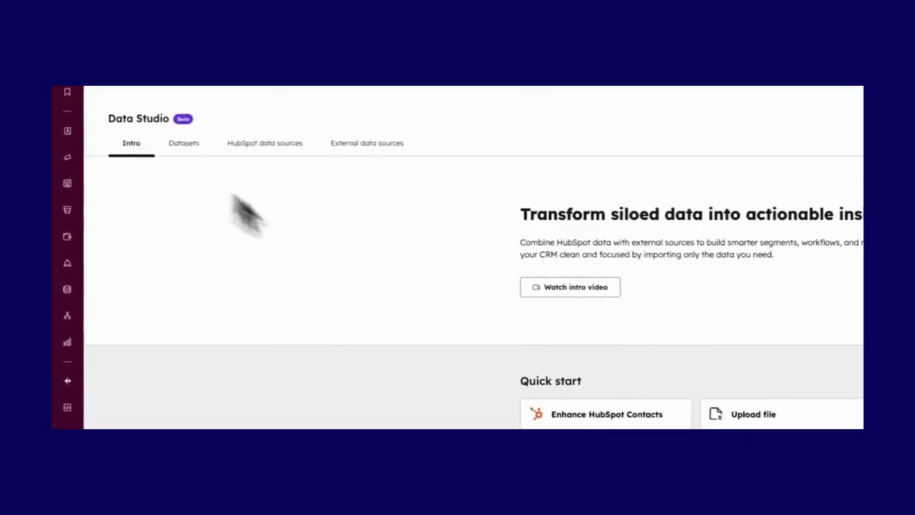
pyautogui.scroll(-3, 398, 351)
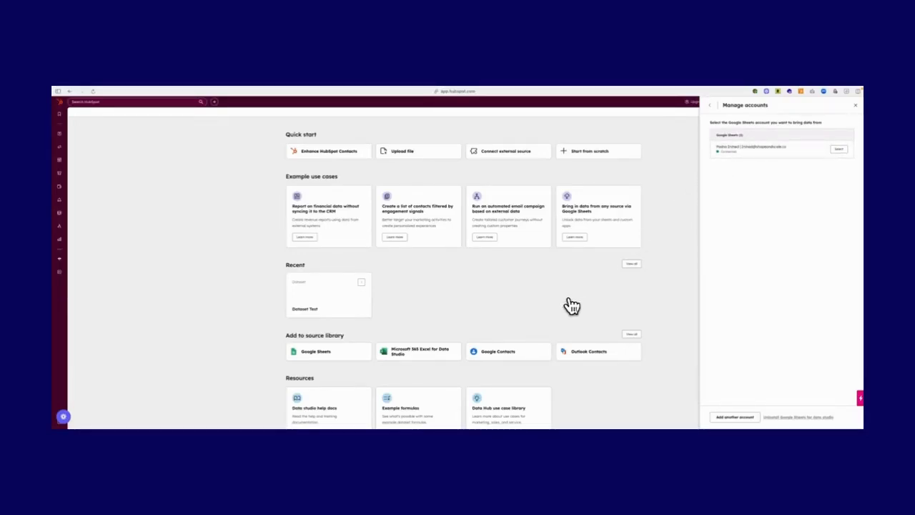
pyautogui.click(855, 106)
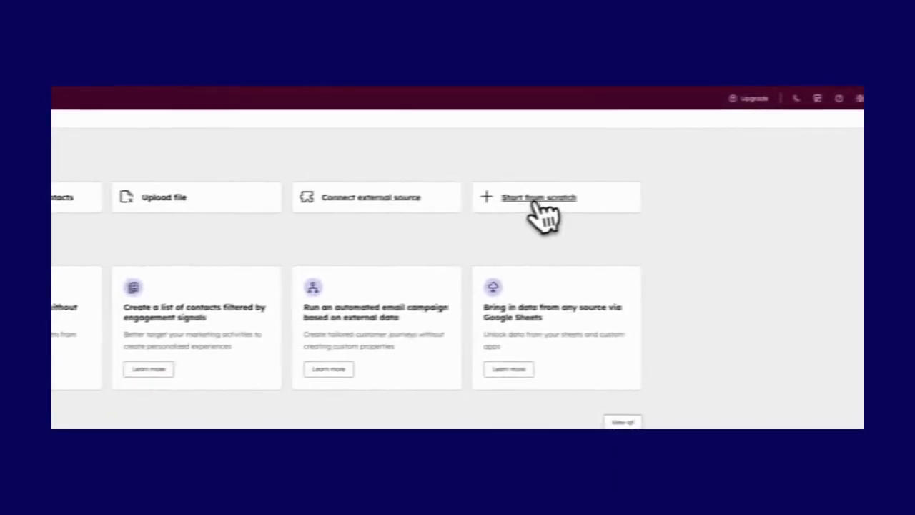
# - Open the list of apps that can be added as an external data source and browse the available integrations
pyautogui.click(417, 207)
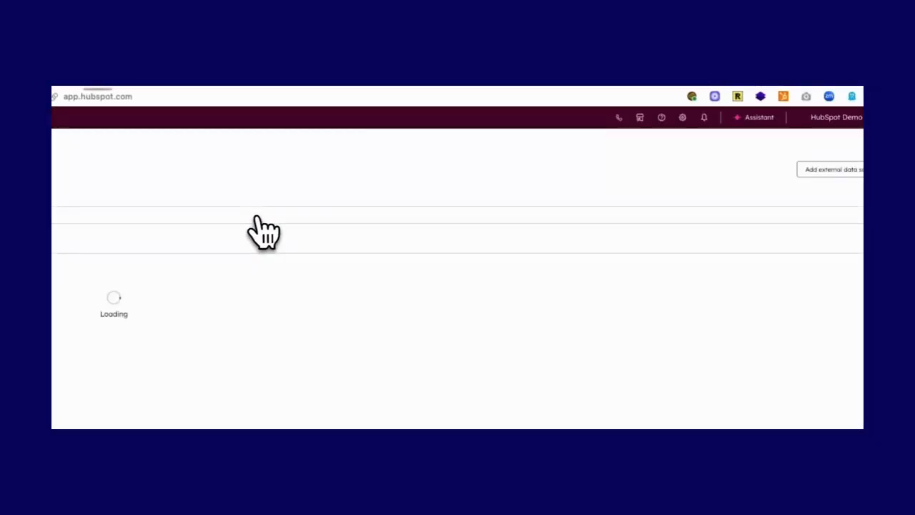
pyautogui.click(751, 169)
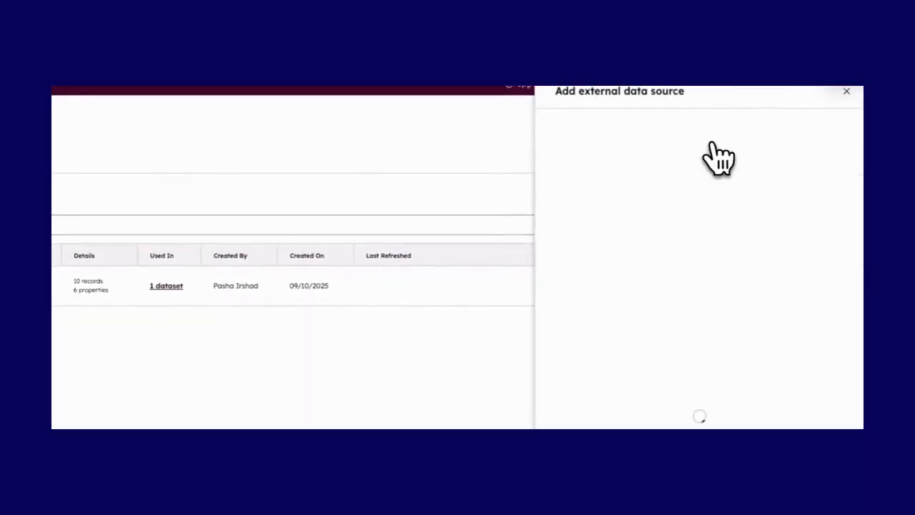
pyautogui.scroll(-6, 654, 365)
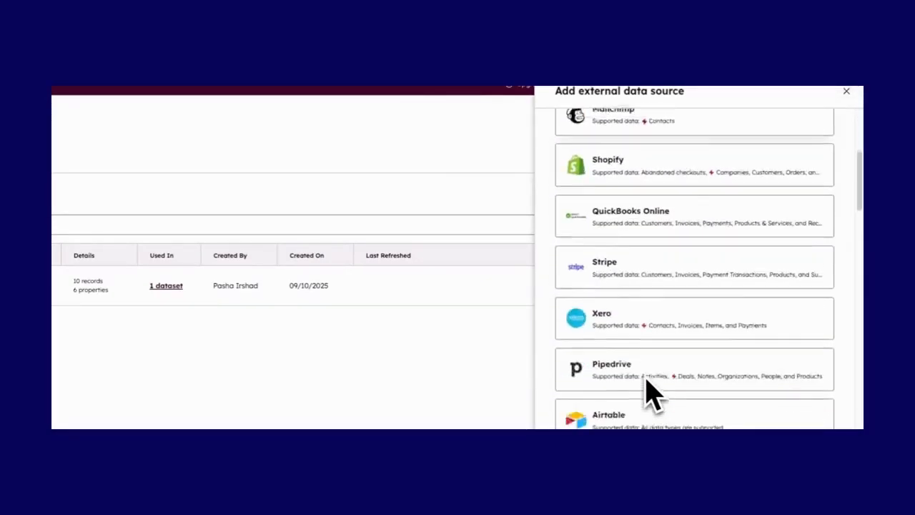
pyautogui.scroll(-10, 652, 392)
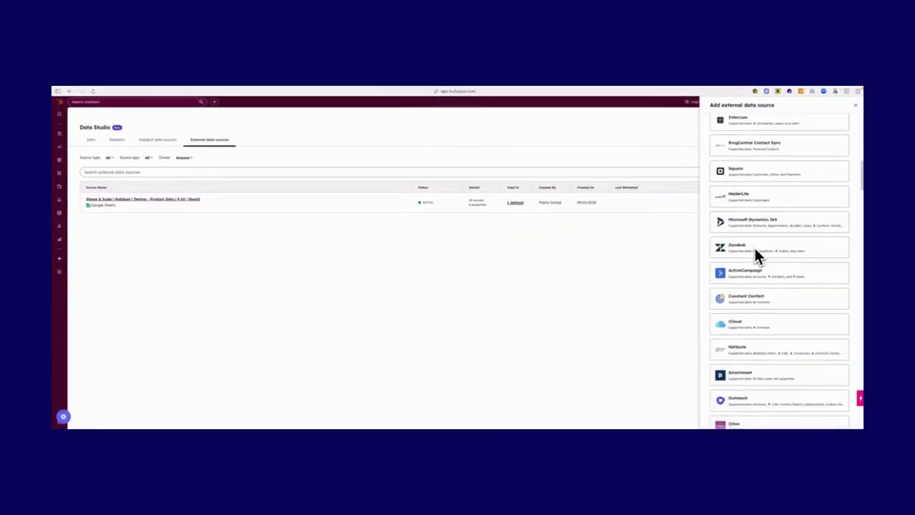
pyautogui.scroll(-5, 754, 247)
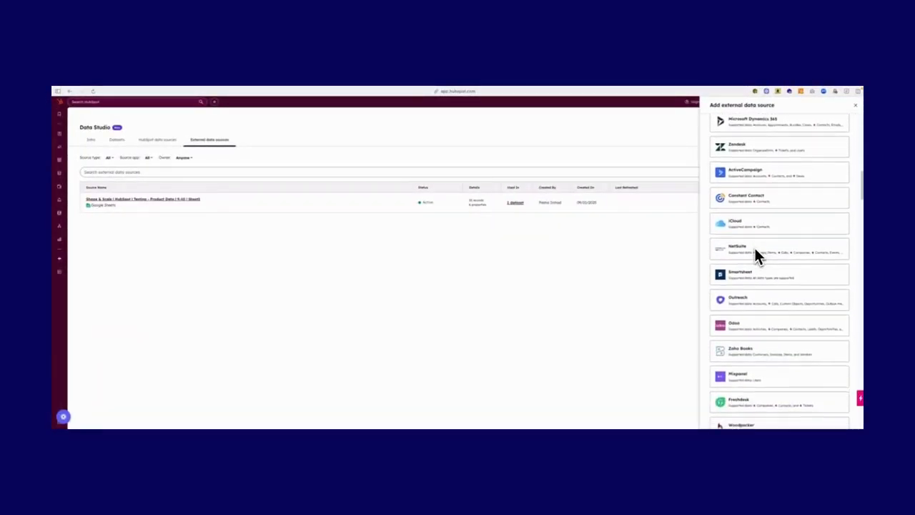
pyautogui.scroll(-5, 756, 250)
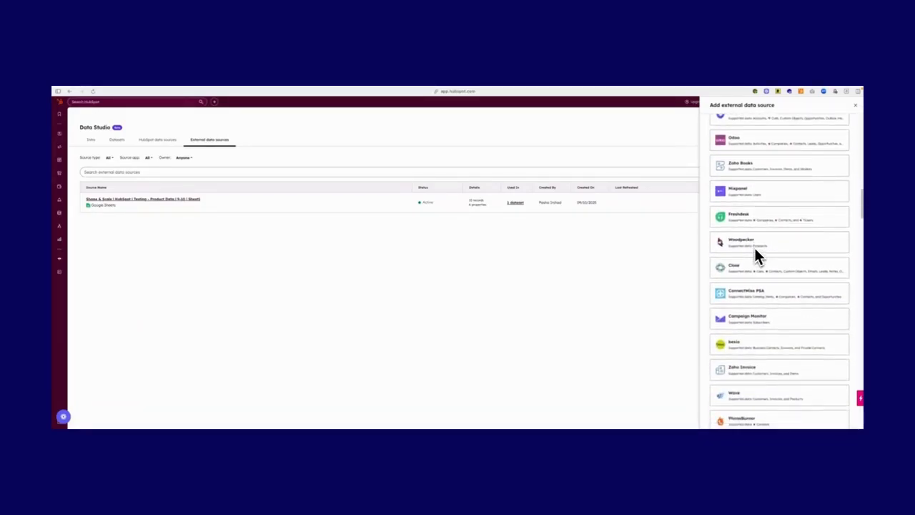
pyautogui.scroll(-5, 756, 250)
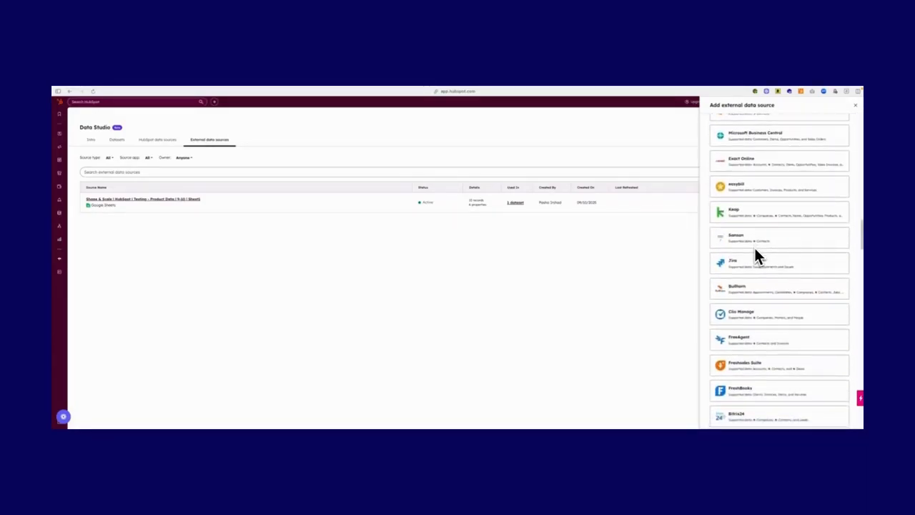
pyautogui.scroll(-5, 756, 250)
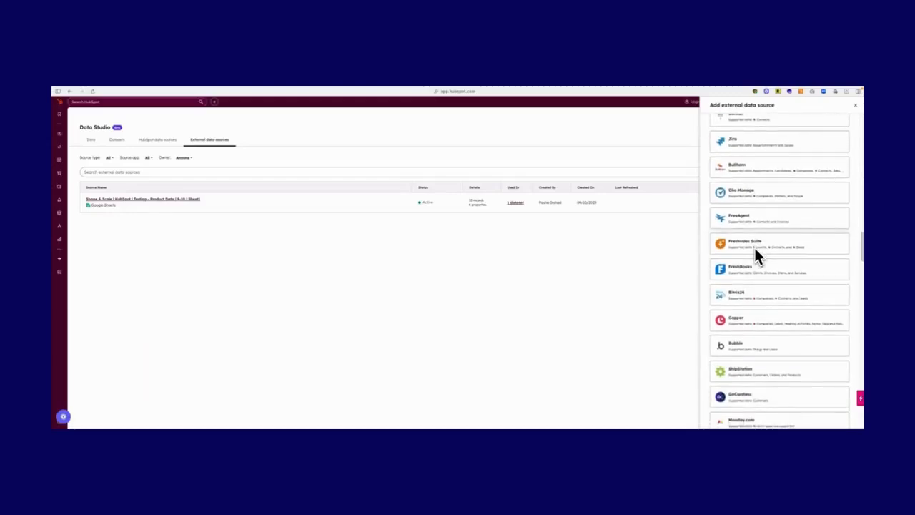
pyautogui.scroll(-5, 757, 256)
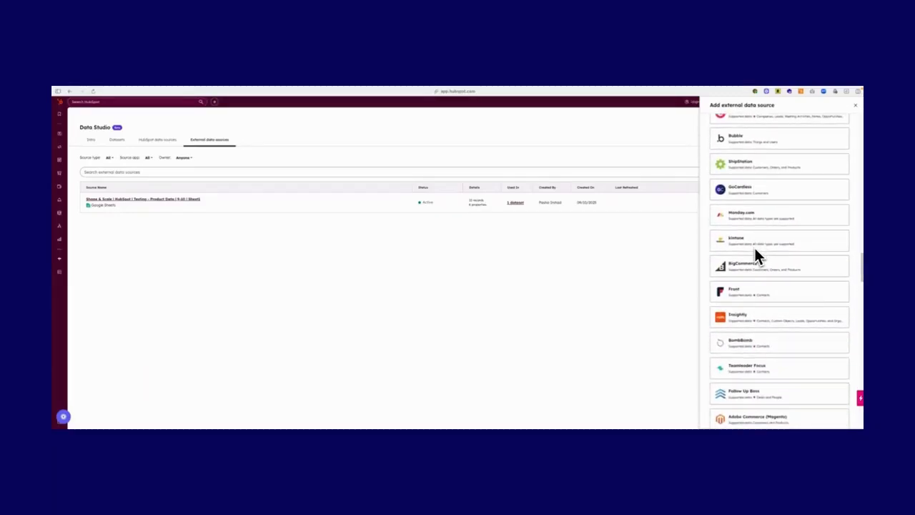
pyautogui.click(856, 106)
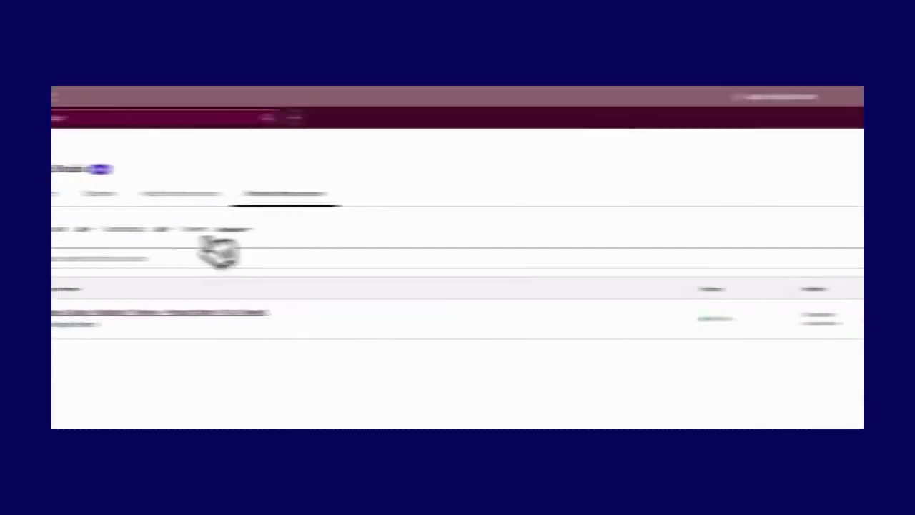
pyautogui.click(104, 195)
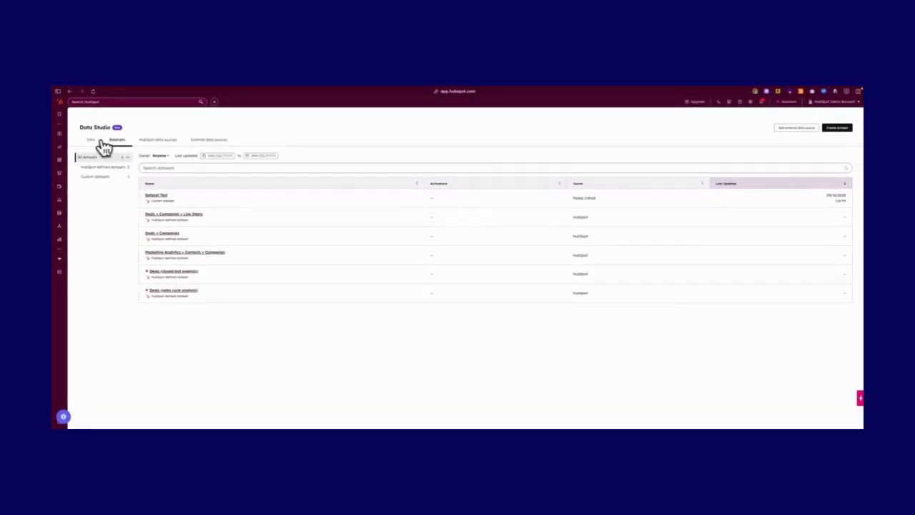
pyautogui.click(98, 141)
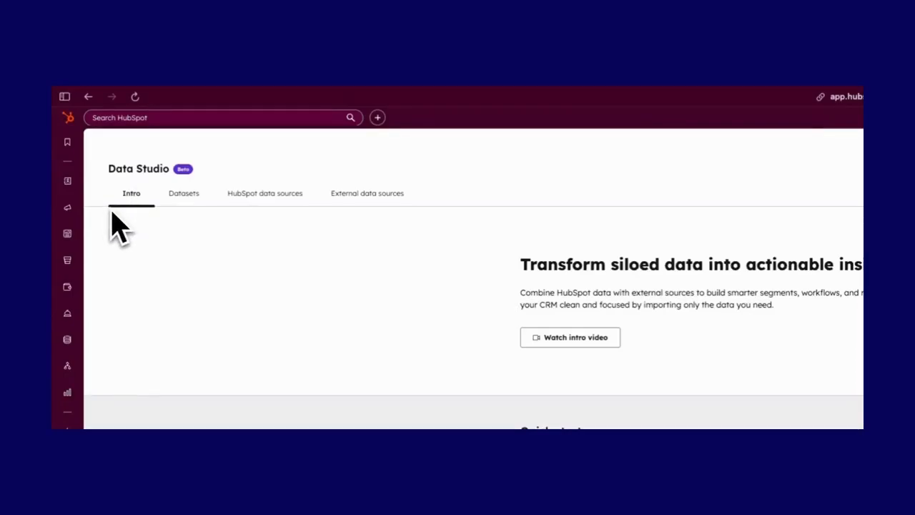
# - Start adding a Google Sheets external data source with the connected account, browse the selectable Google Drive files, and exit without choosing one
pyautogui.click(368, 193)
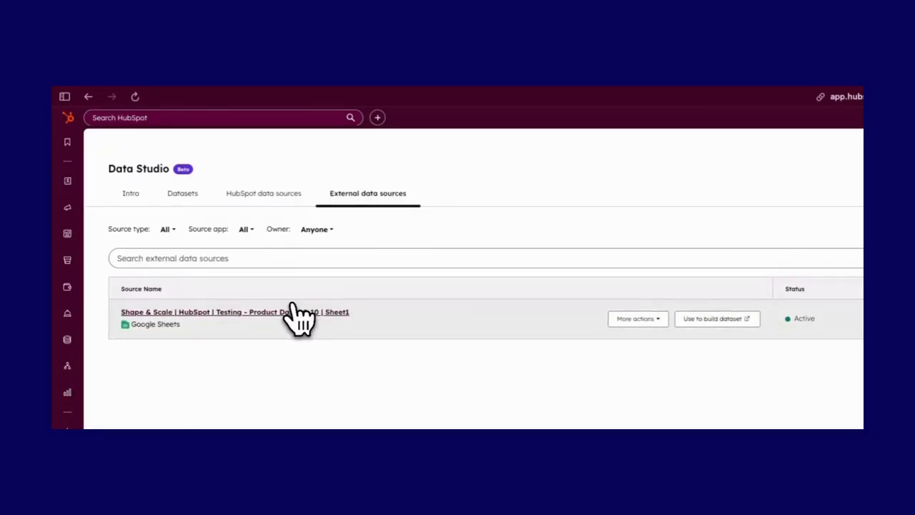
pyautogui.click(710, 175)
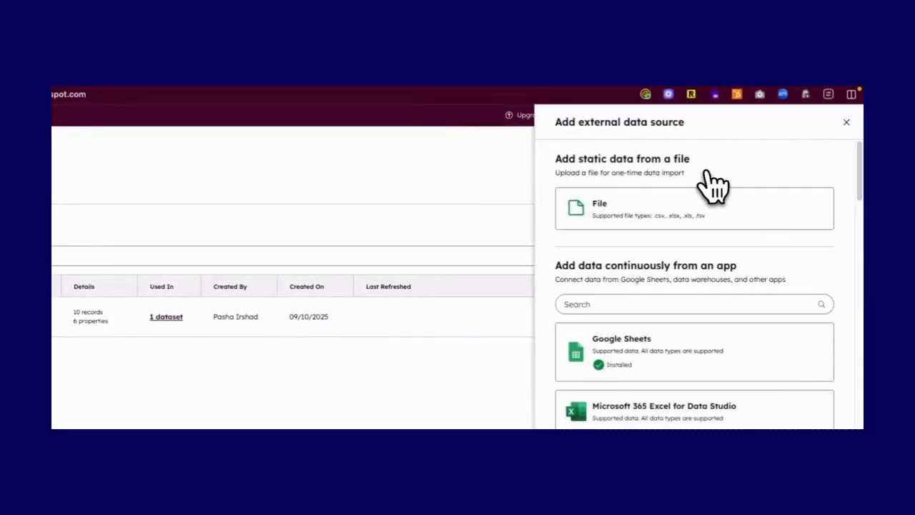
pyautogui.click(665, 354)
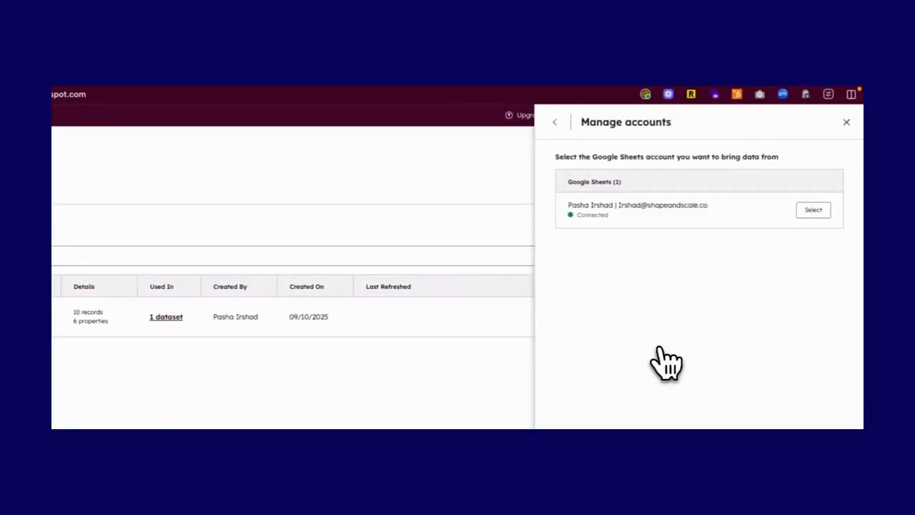
pyautogui.click(814, 211)
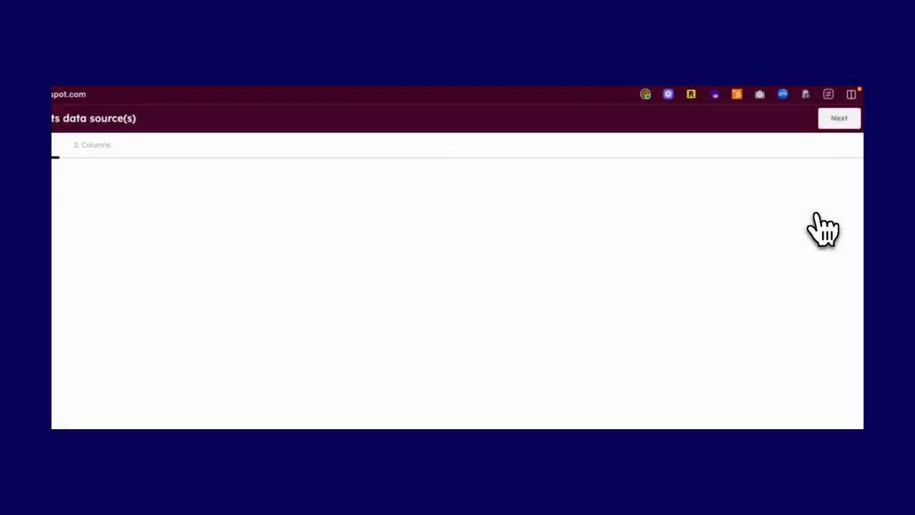
pyautogui.click(317, 180)
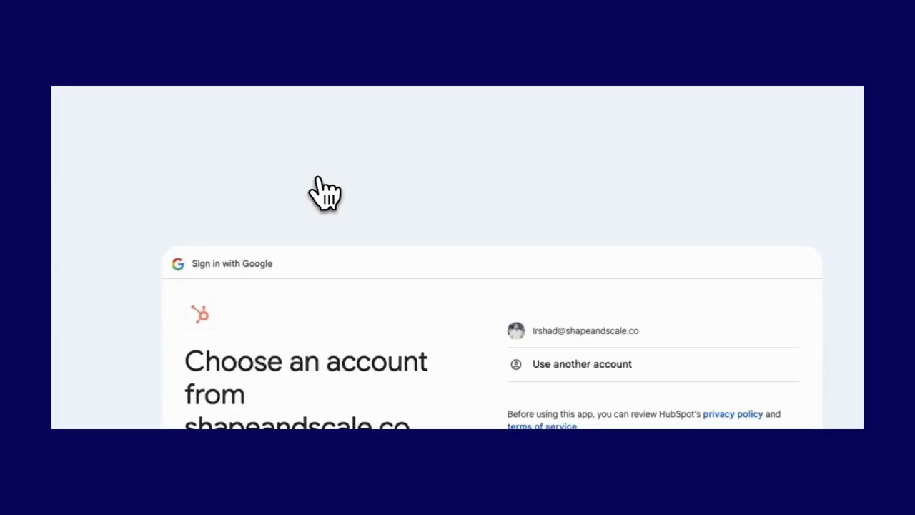
pyautogui.click(594, 339)
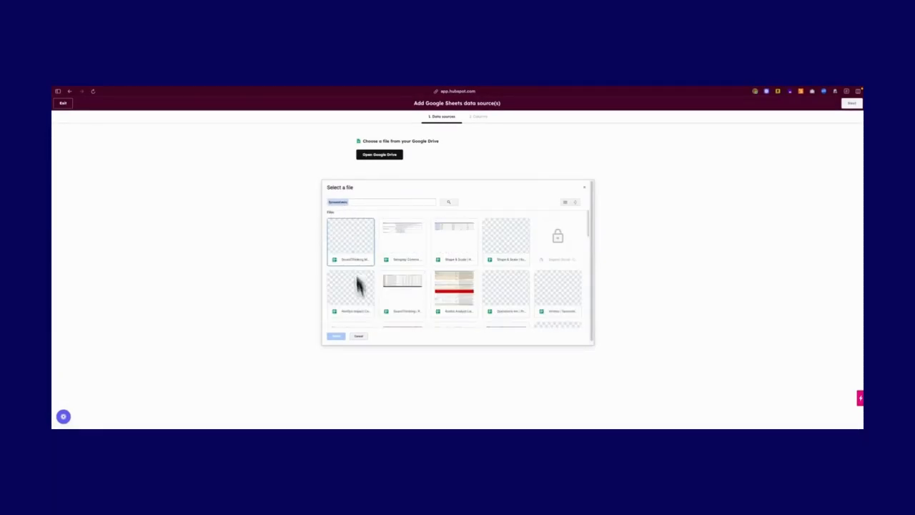
pyautogui.click(266, 324)
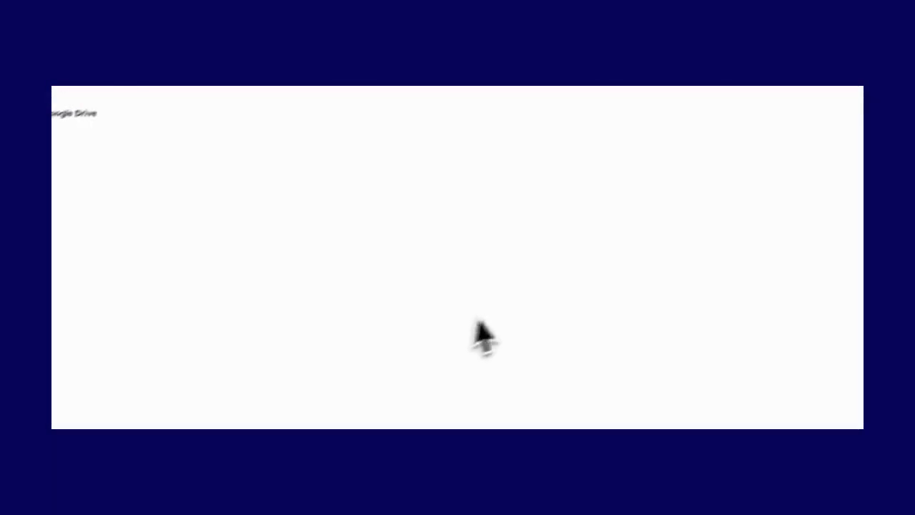
pyautogui.click(73, 123)
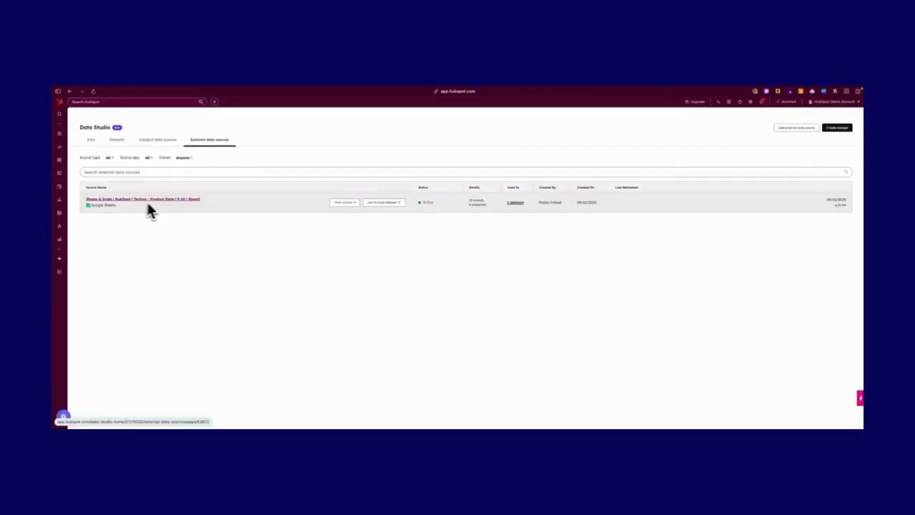
# - Look through the datasets, the HubSpot data sources and the external data sources in Data Studio again
pyautogui.click(117, 140)
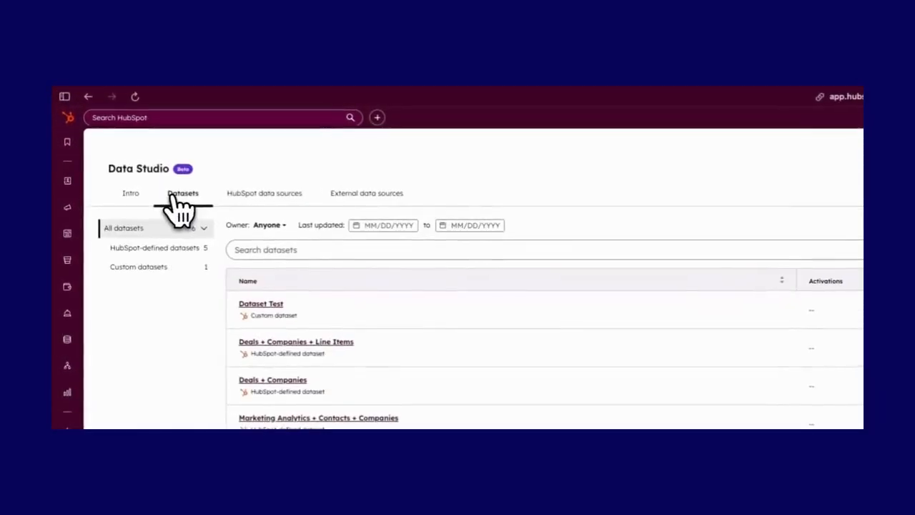
pyautogui.click(265, 194)
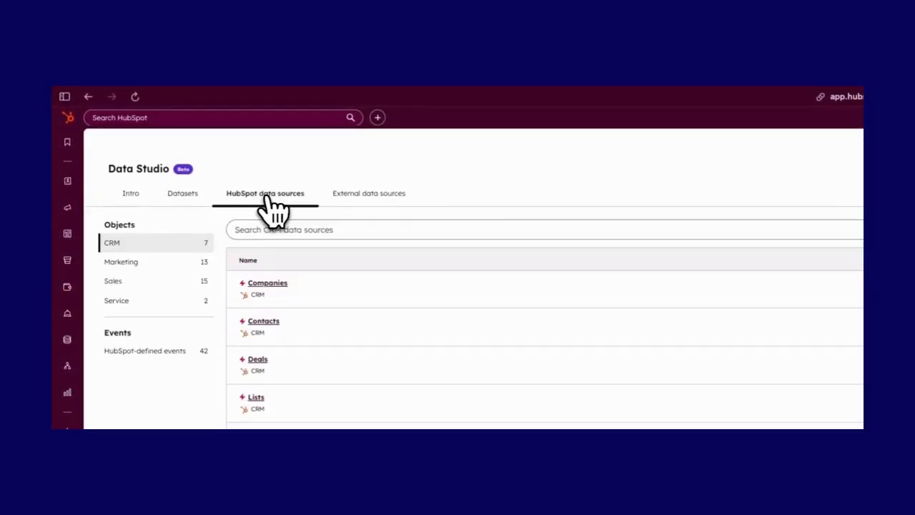
pyautogui.click(390, 194)
pyautogui.click(259, 195)
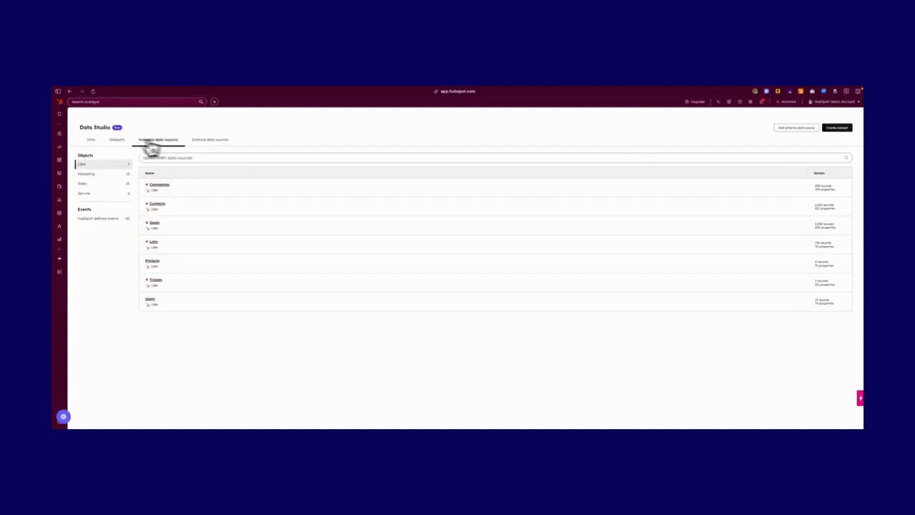
# - Start a new dataset from the Intro page with the Contacts CRM object as its primary source
pyautogui.click(91, 140)
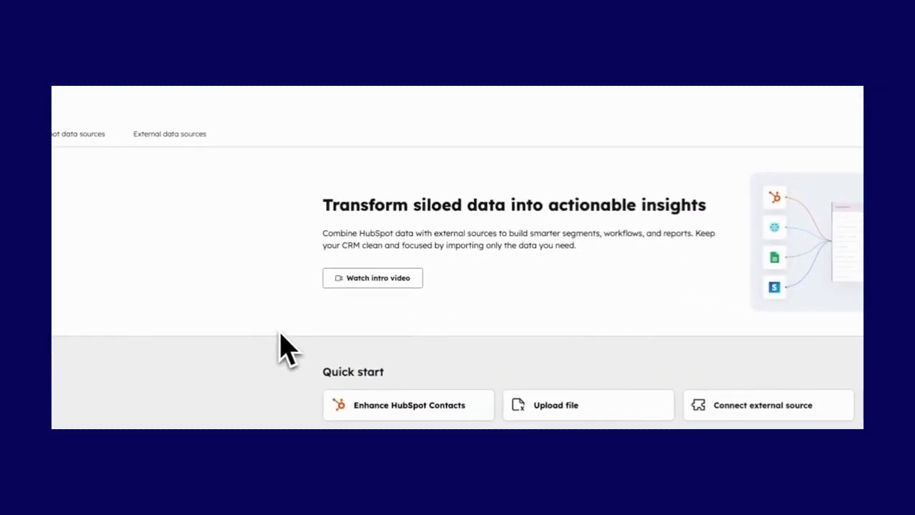
pyautogui.click(656, 349)
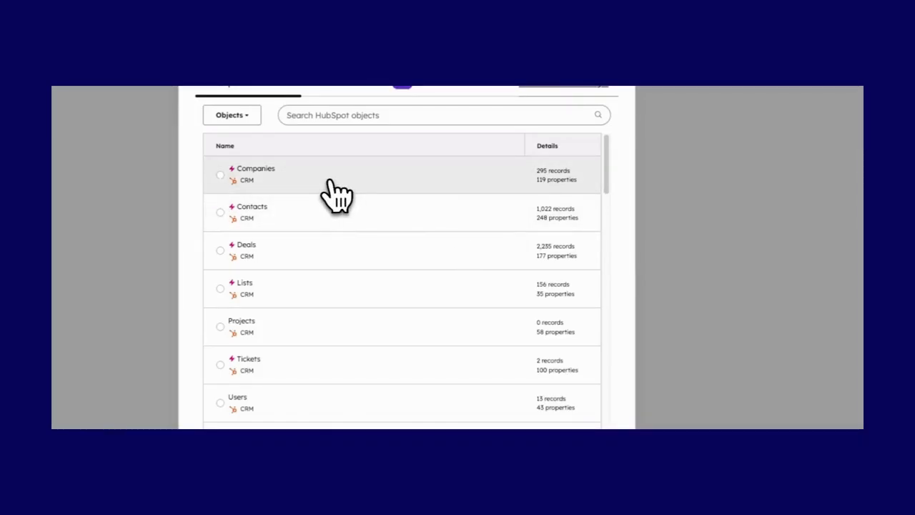
pyautogui.click(222, 214)
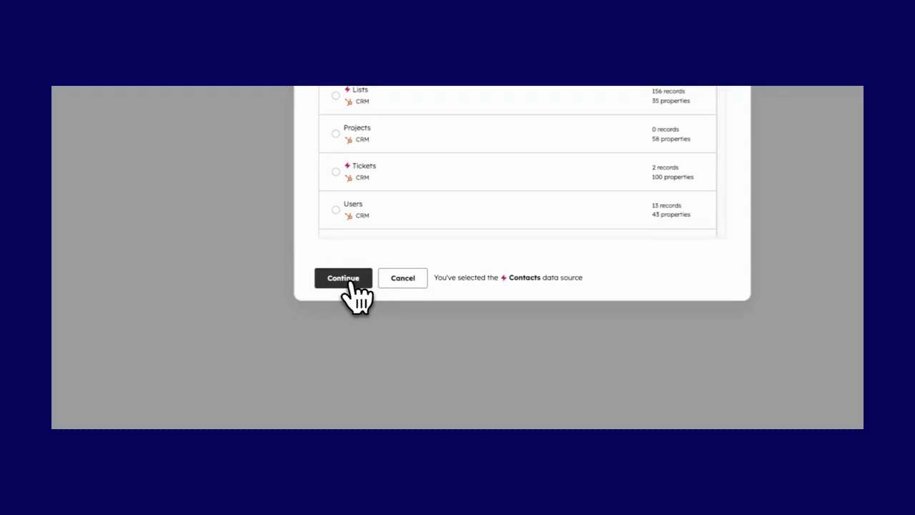
pyautogui.click(352, 283)
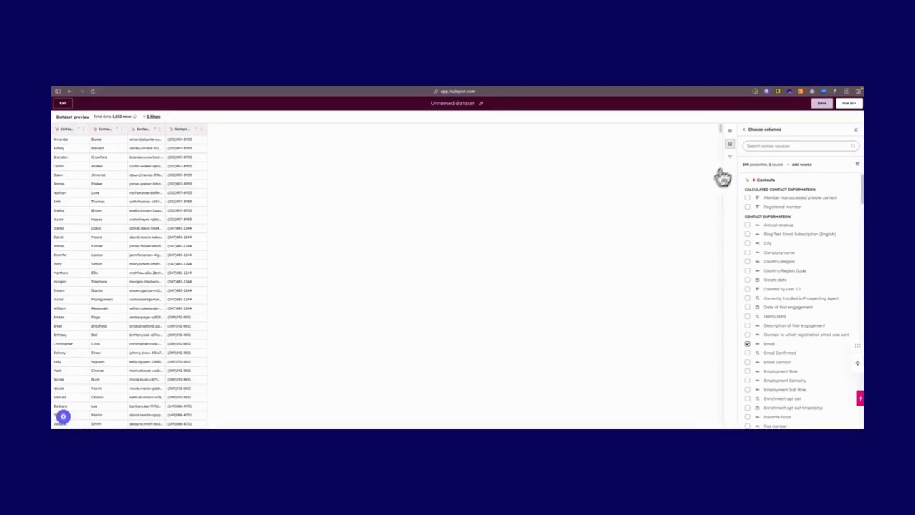
# - Open the new dataset's filters and look at the match rules available for row-level filtering
pyautogui.click(731, 155)
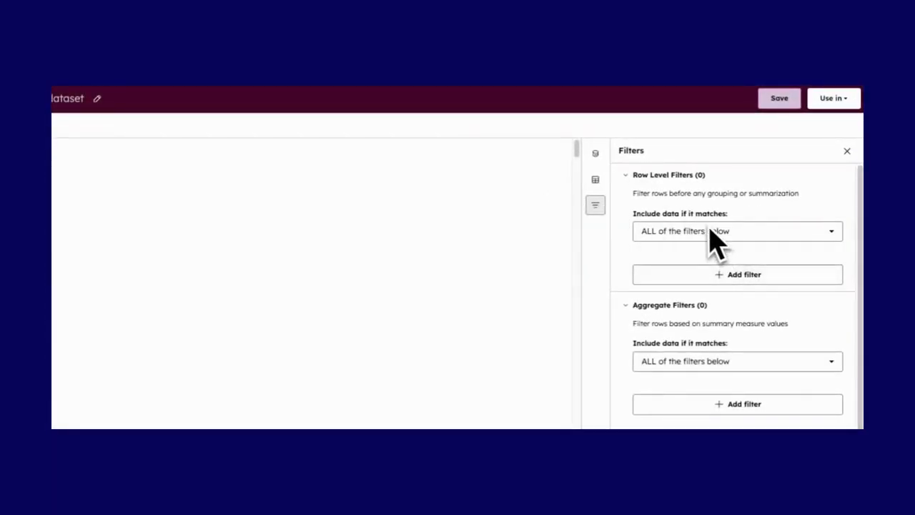
pyautogui.click(688, 233)
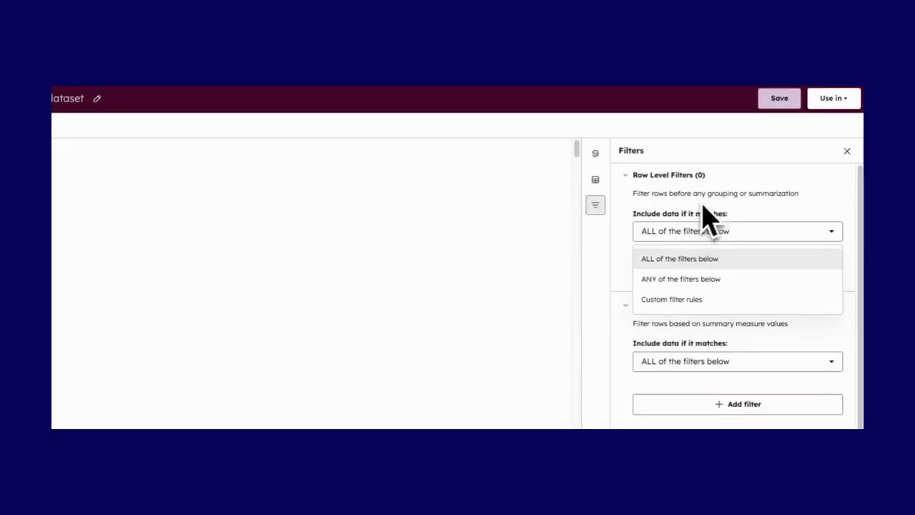
pyautogui.click(704, 196)
pyautogui.click(656, 190)
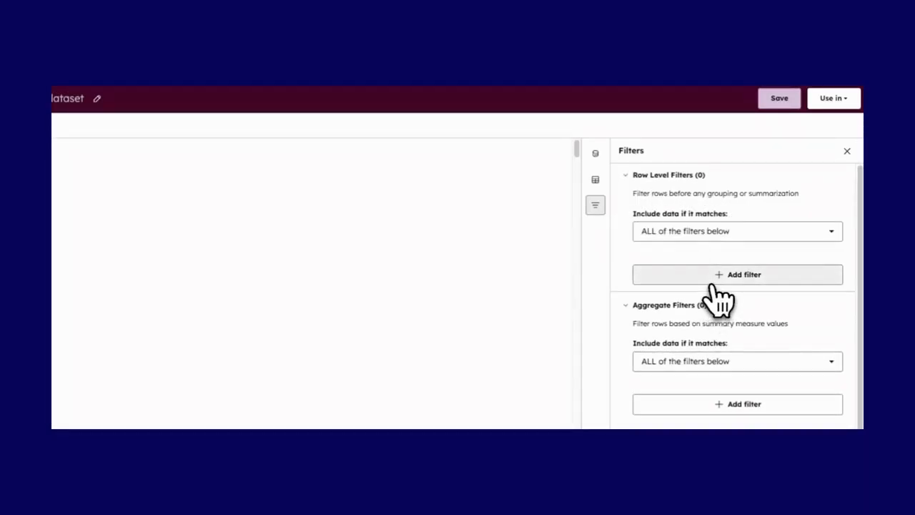
# - Add and apply a row-level filter on the Contacts Create date property with the condition "is Yesterday"
pyautogui.click(715, 278)
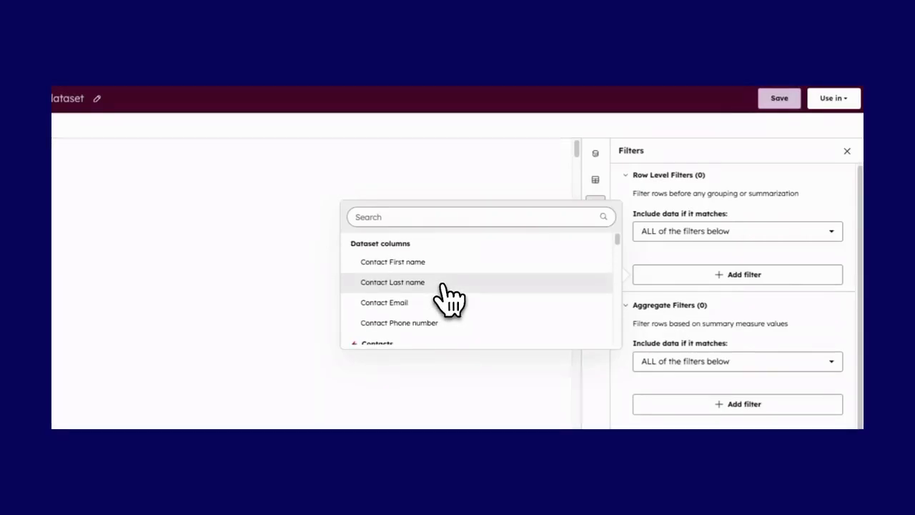
pyautogui.click(413, 215)
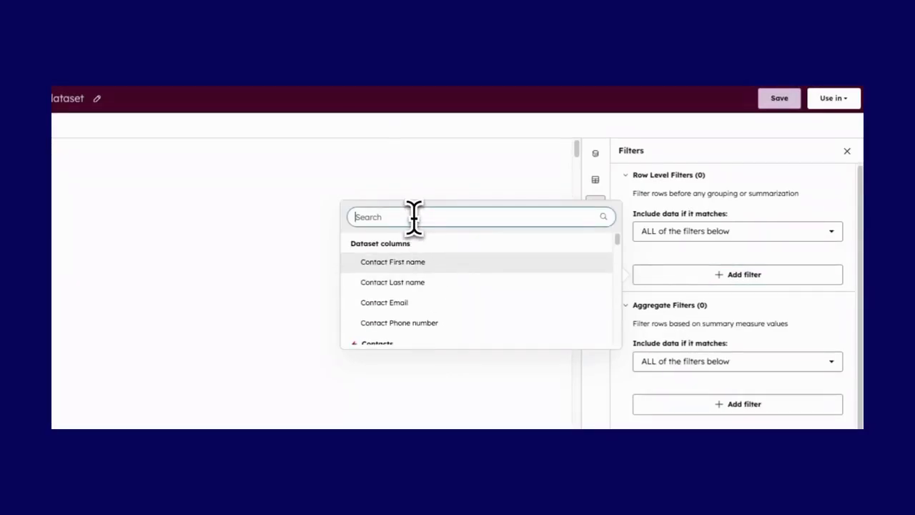
pyautogui.write('creat')
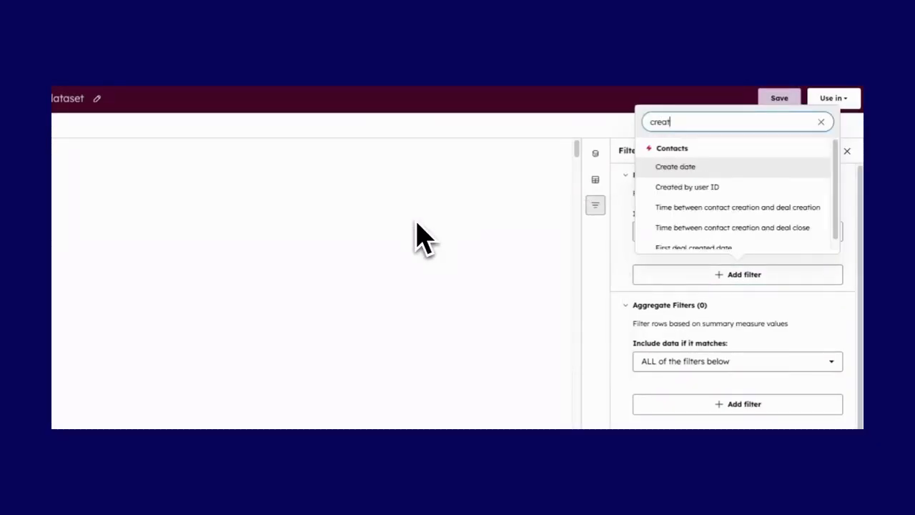
pyautogui.click(674, 167)
pyautogui.click(685, 311)
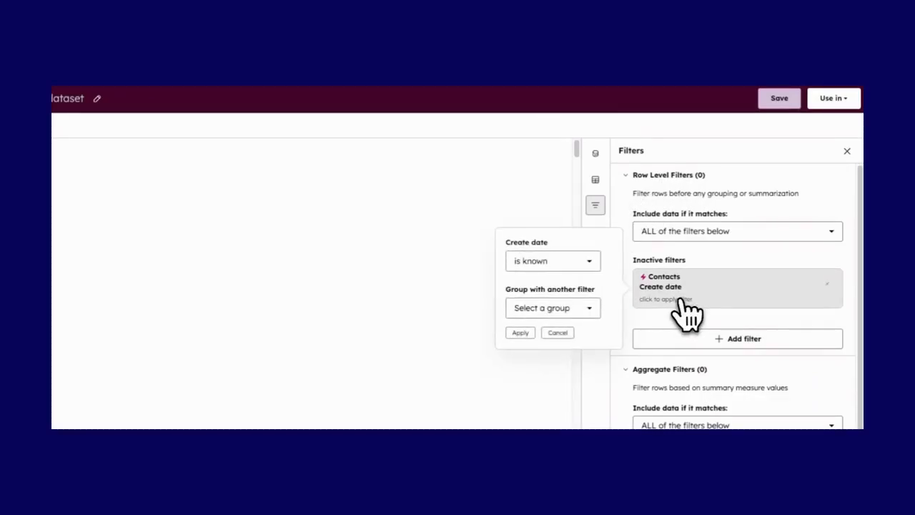
pyautogui.click(551, 262)
pyautogui.click(542, 312)
pyautogui.click(535, 354)
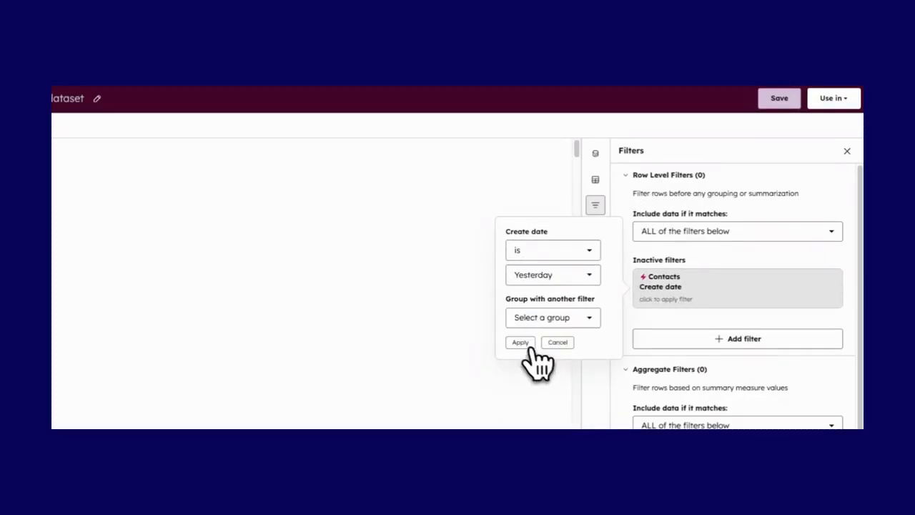
pyautogui.click(522, 343)
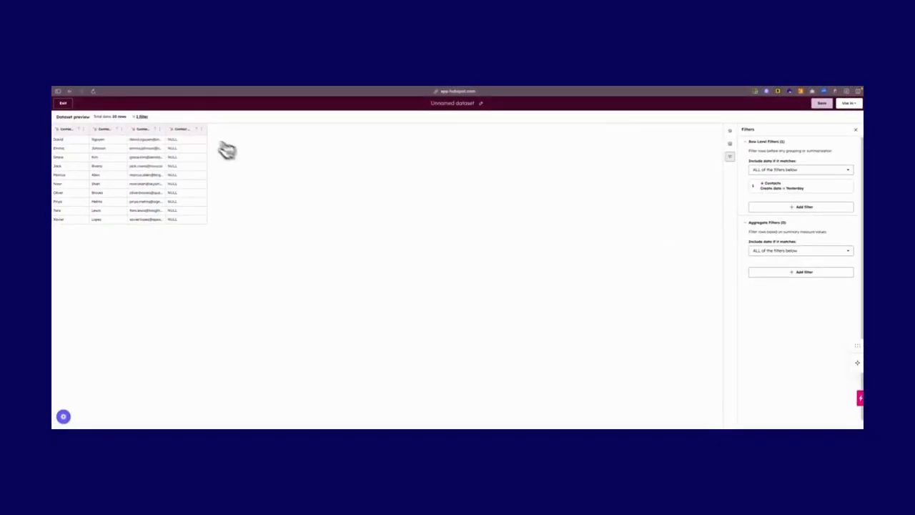
# - Remove the Contact Phone number column from the dataset and add the Email Domain contact property as a column
pyautogui.click(202, 130)
pyautogui.click(213, 154)
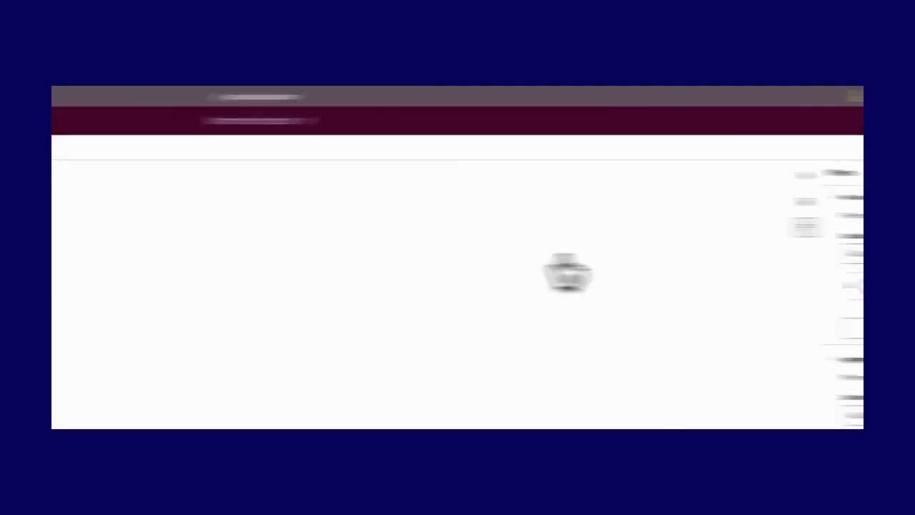
pyautogui.click(639, 202)
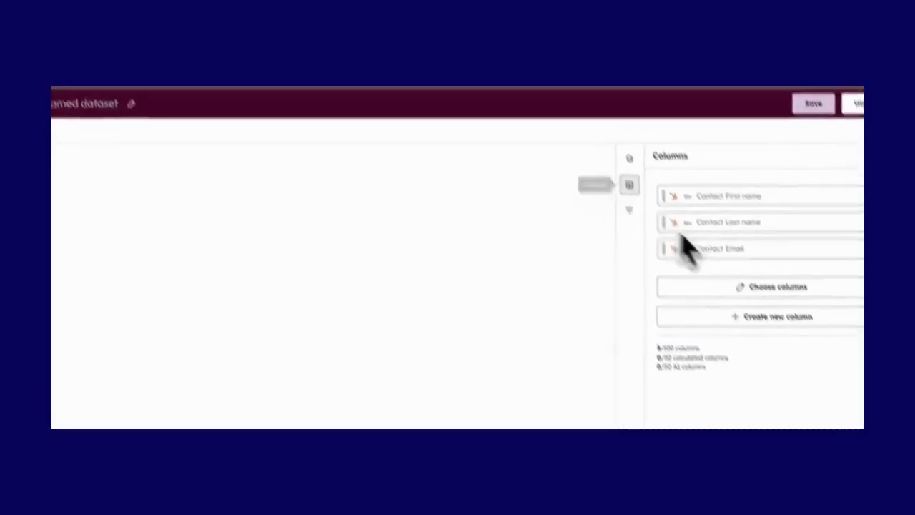
pyautogui.click(762, 307)
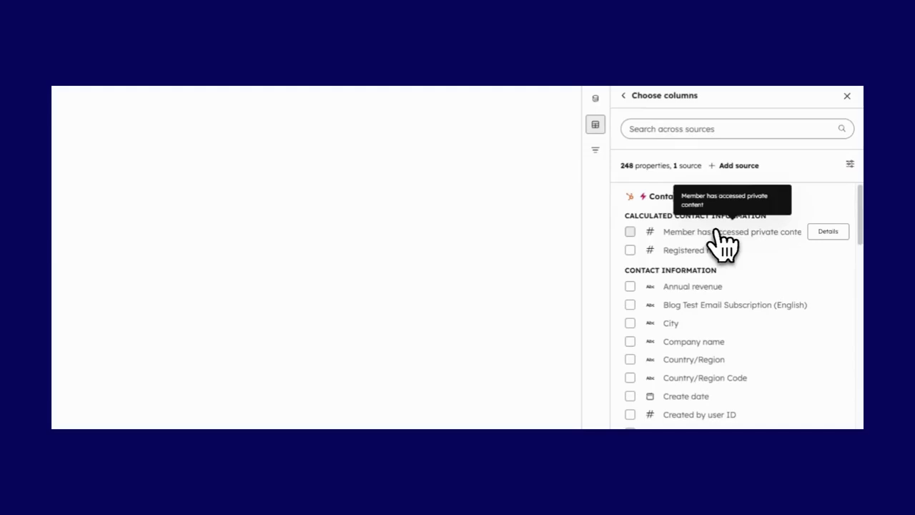
pyautogui.scroll(-5, 717, 231)
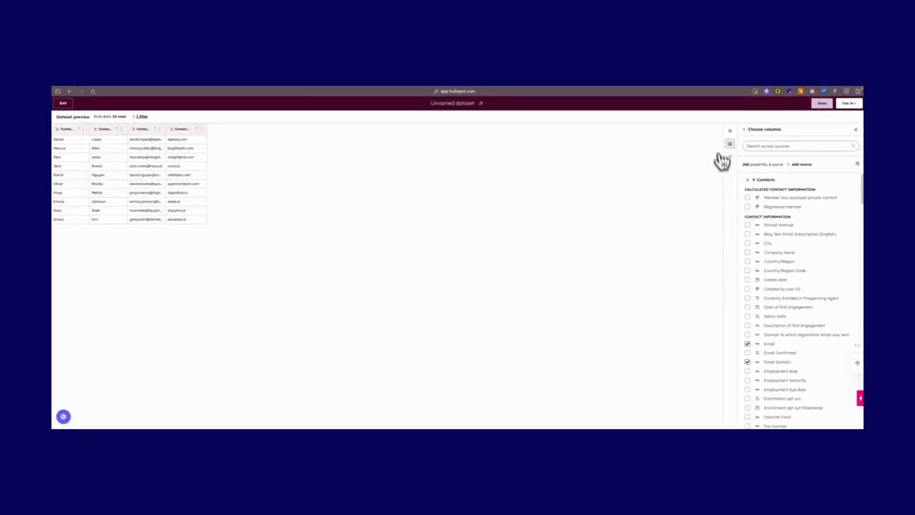
# - Open the dataset's sources, check which external data sources can be joined as a secondary source, and close the selection without adding one
pyautogui.click(730, 130)
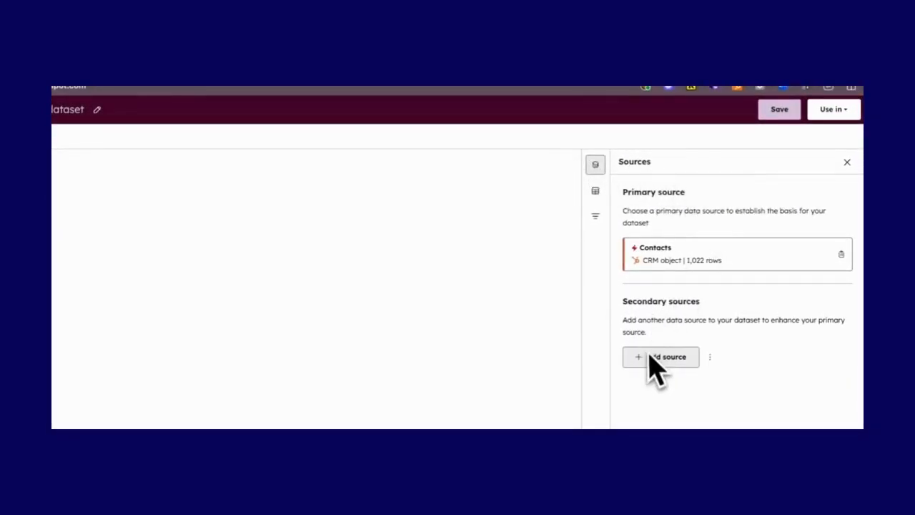
pyautogui.click(711, 357)
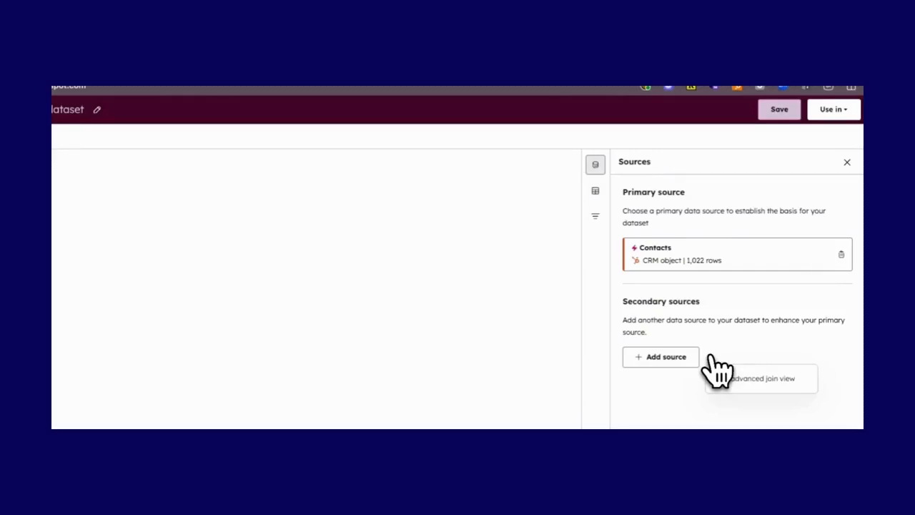
pyautogui.click(698, 334)
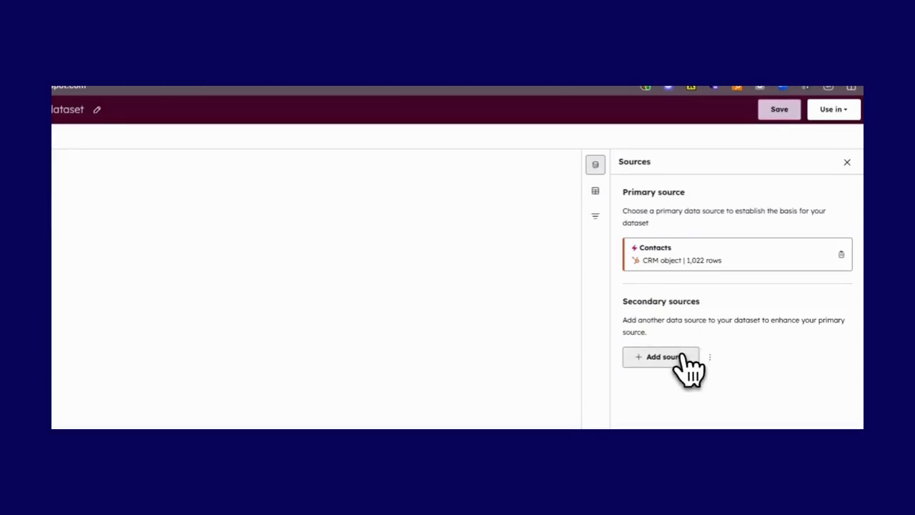
pyautogui.click(683, 357)
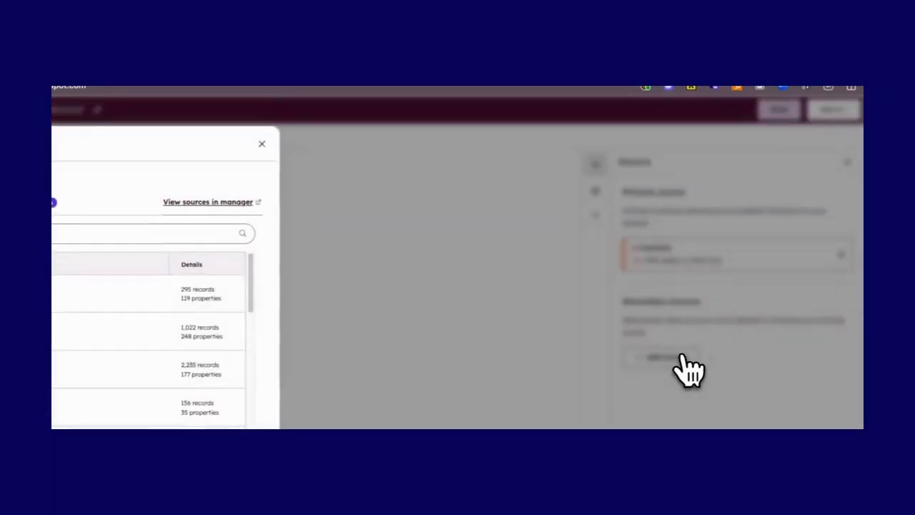
pyautogui.click(329, 213)
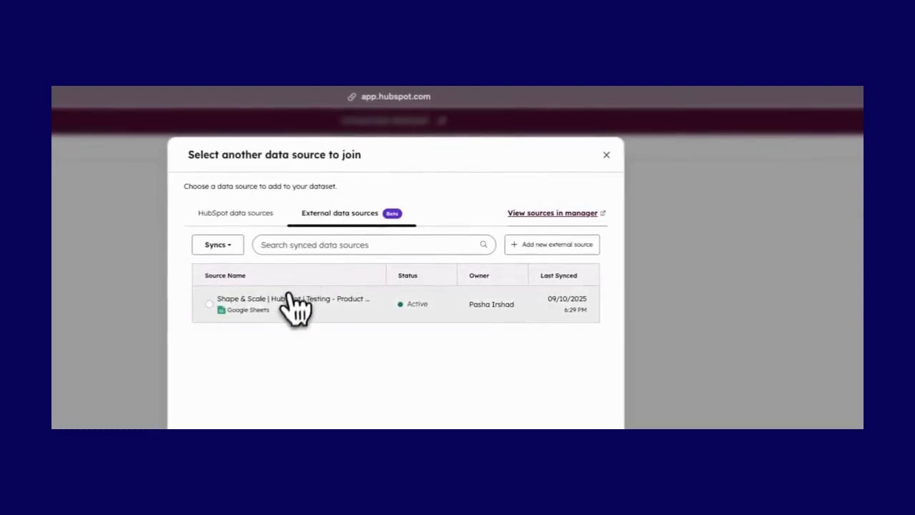
pyautogui.click(607, 155)
# - Switch the dataset's secondary source setup to the advanced join view
pyautogui.click(721, 327)
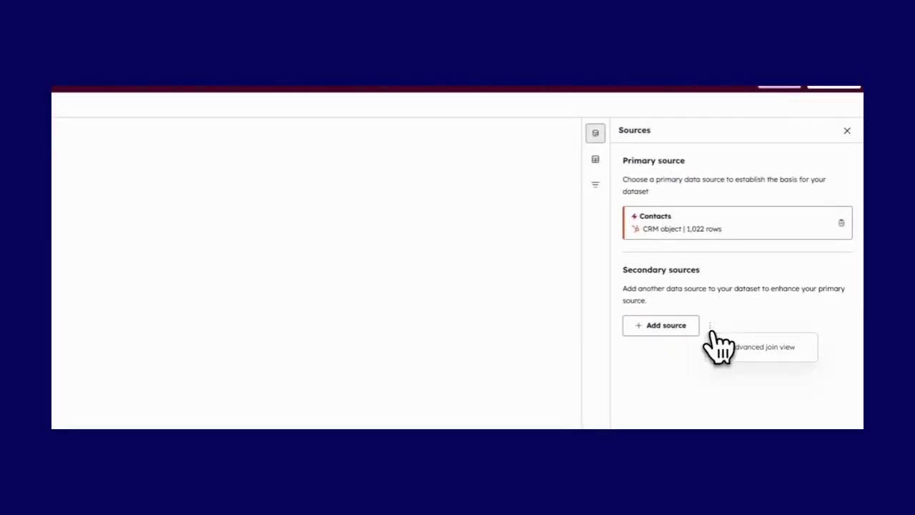
pyautogui.click(751, 347)
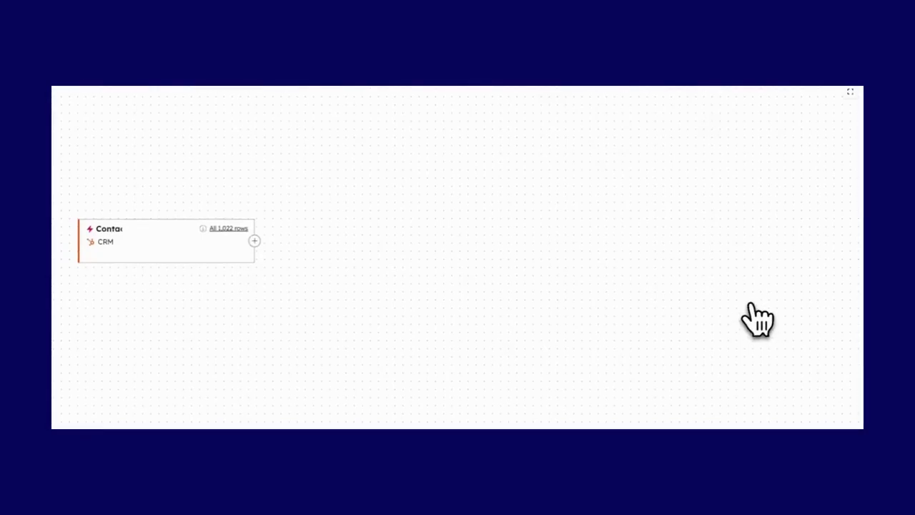
# - Join the synced Google Sheets source "Shape & Scale | HubSpot | Testing - Product Data" to the Contacts table
pyautogui.click(254, 241)
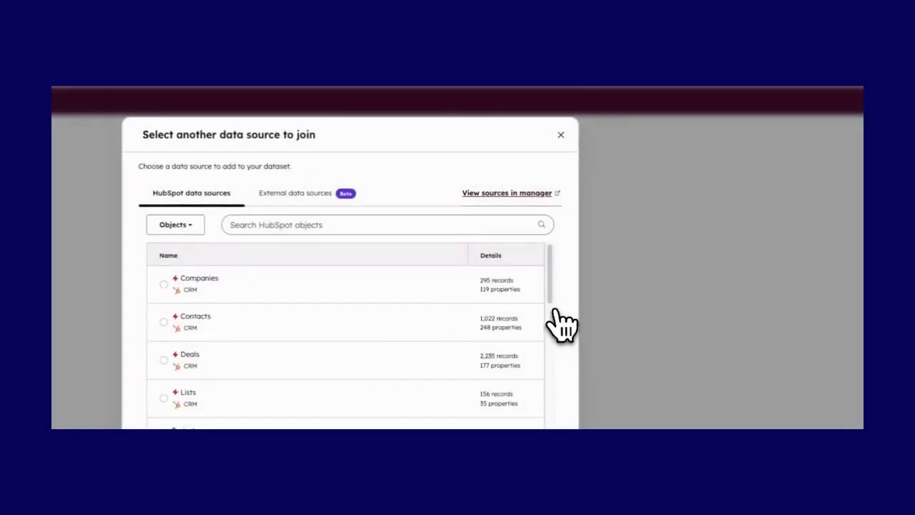
pyautogui.click(308, 196)
pyautogui.click(261, 282)
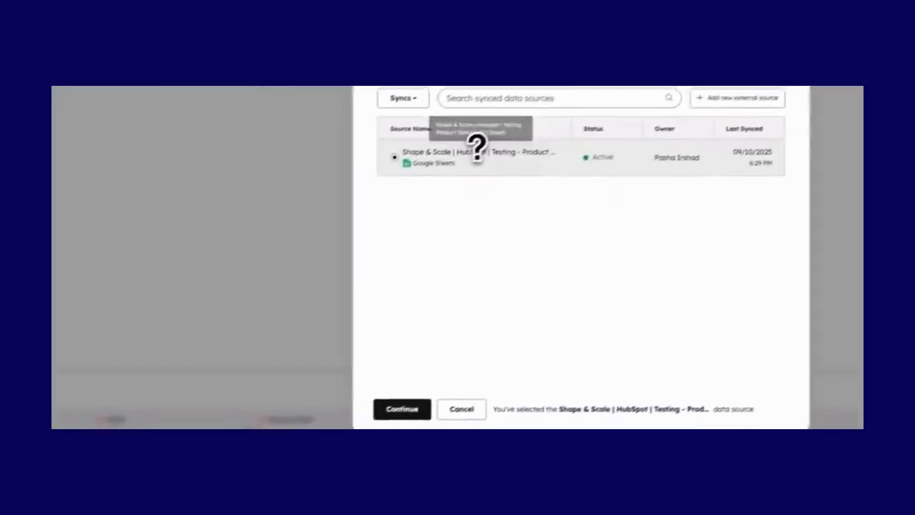
pyautogui.click(300, 377)
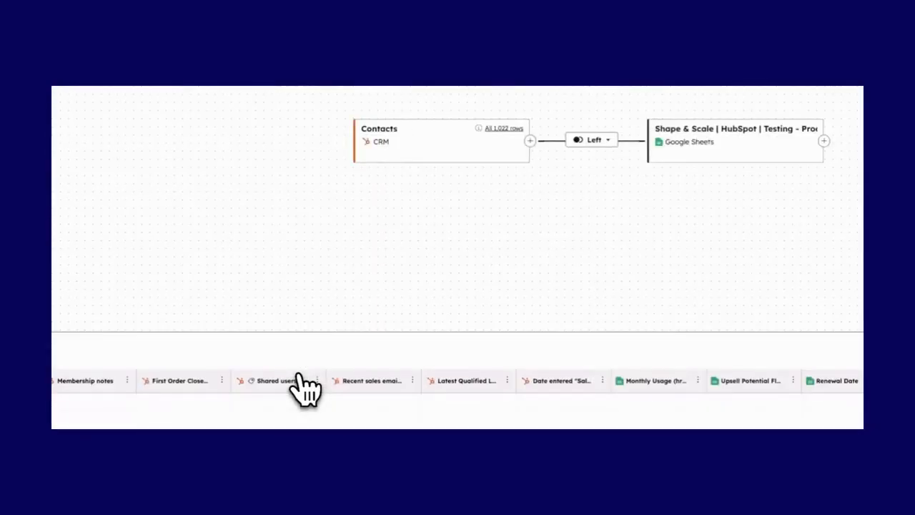
# - Open the join's settings and update it as a Left join matching Email to Email with only one match
pyautogui.click(607, 140)
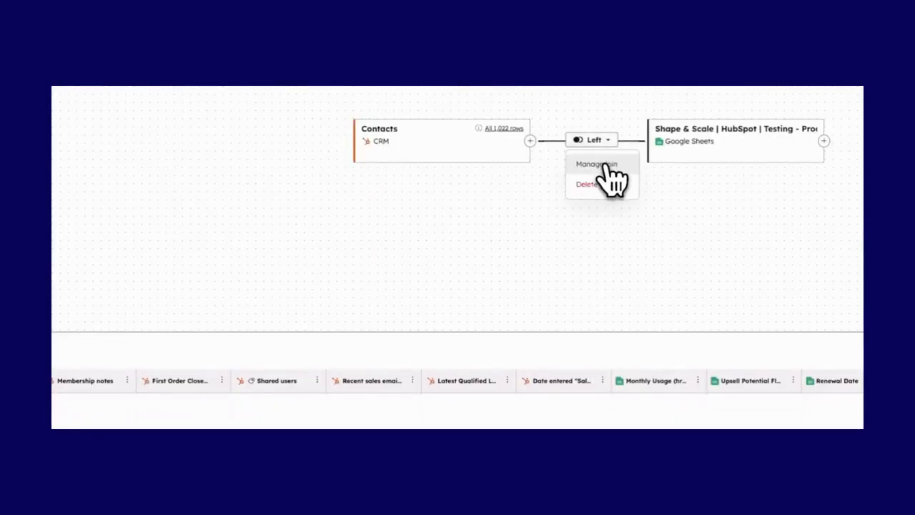
pyautogui.click(606, 166)
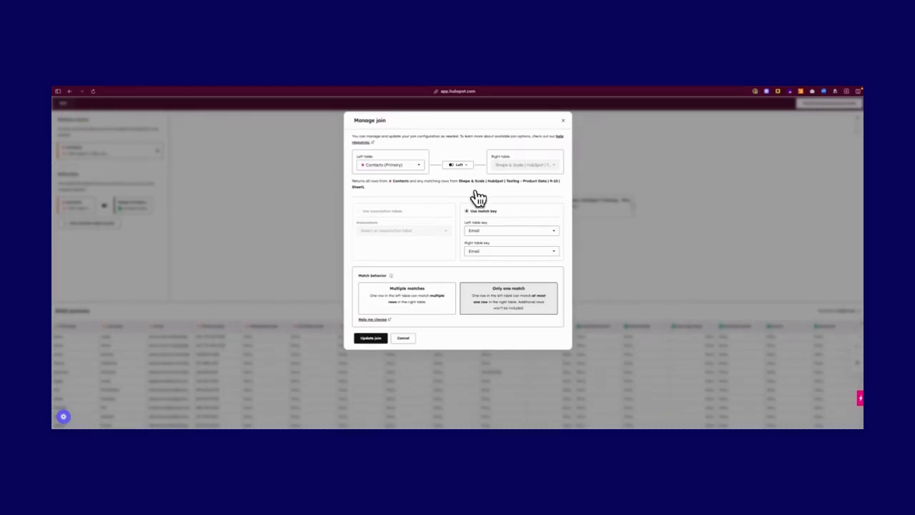
pyautogui.click(372, 337)
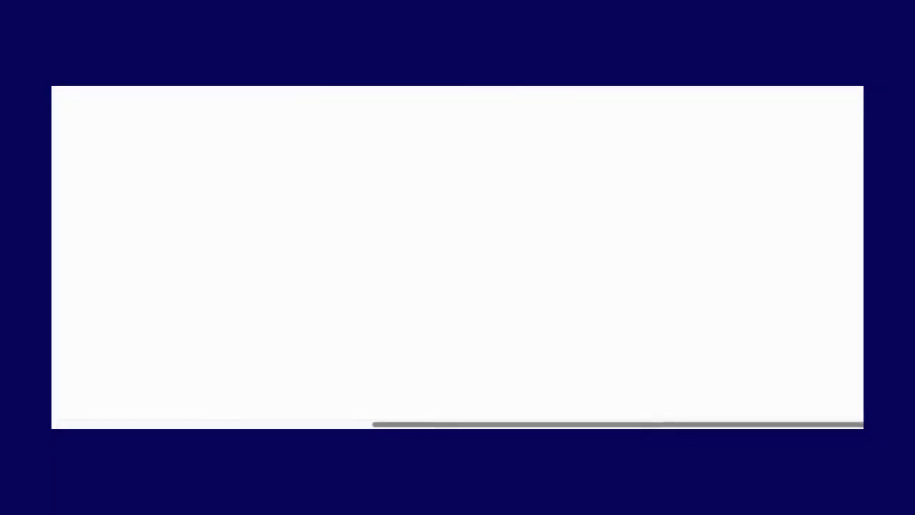
# - Set the match behavior of the Google Sheets secondary source's join to Multiple matches and update the join
pyautogui.moveTo(608, 425); pyautogui.dragTo(439, 427)
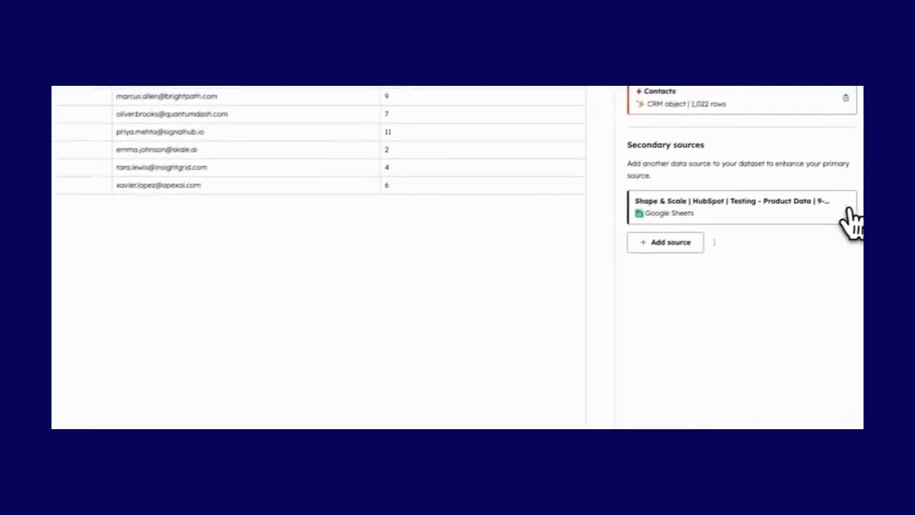
pyautogui.click(843, 212)
pyautogui.click(802, 232)
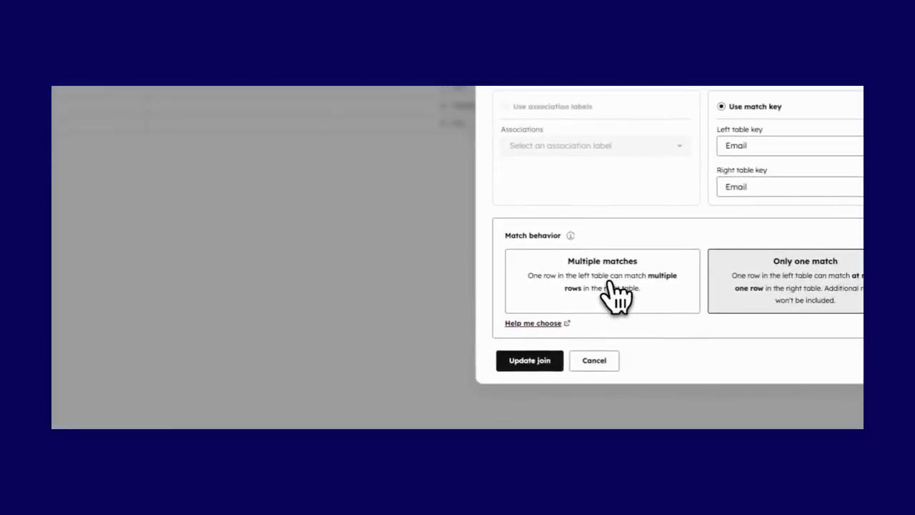
pyautogui.click(610, 285)
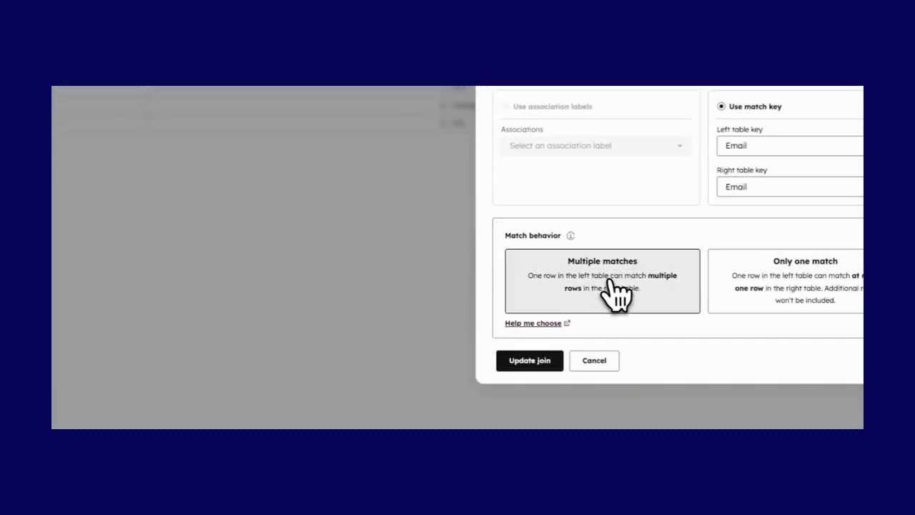
pyautogui.click(545, 363)
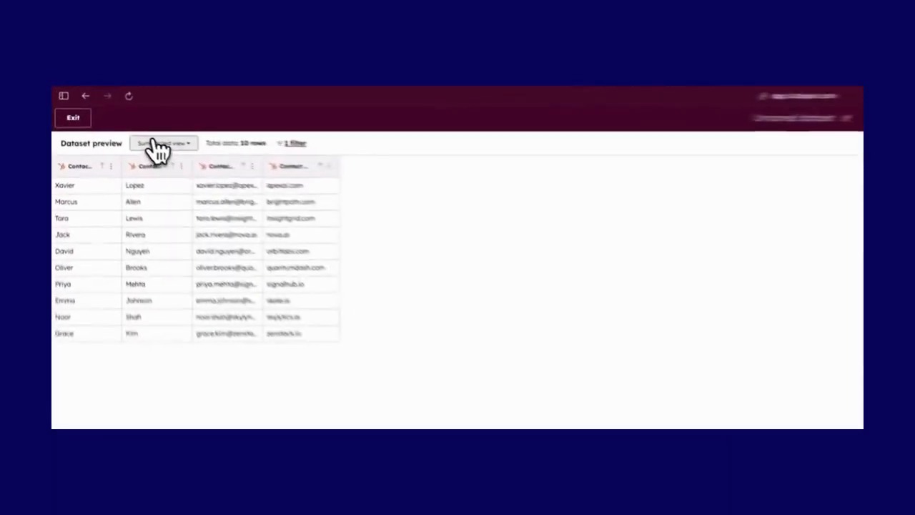
# - Switch the dataset preview to the Unsummarized view and look through the joined Google Sheets columns
pyautogui.click(159, 146)
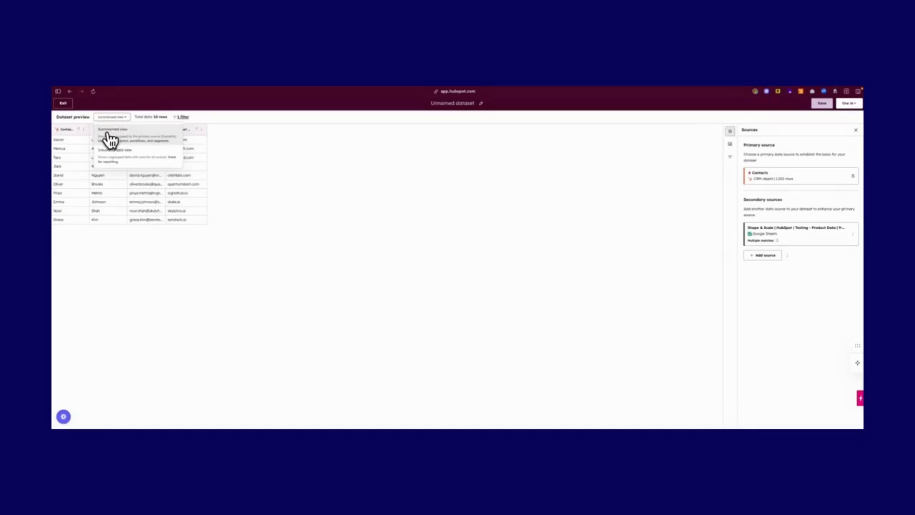
pyautogui.click(115, 149)
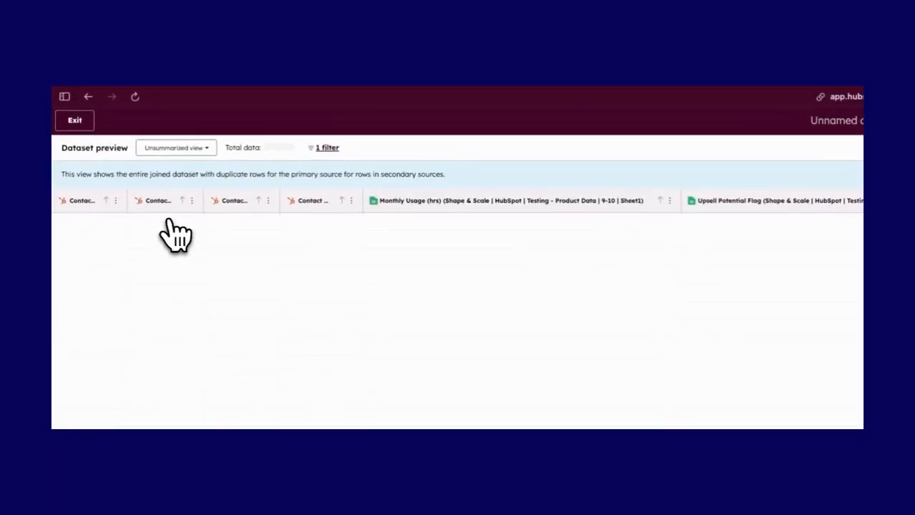
pyautogui.click(194, 148)
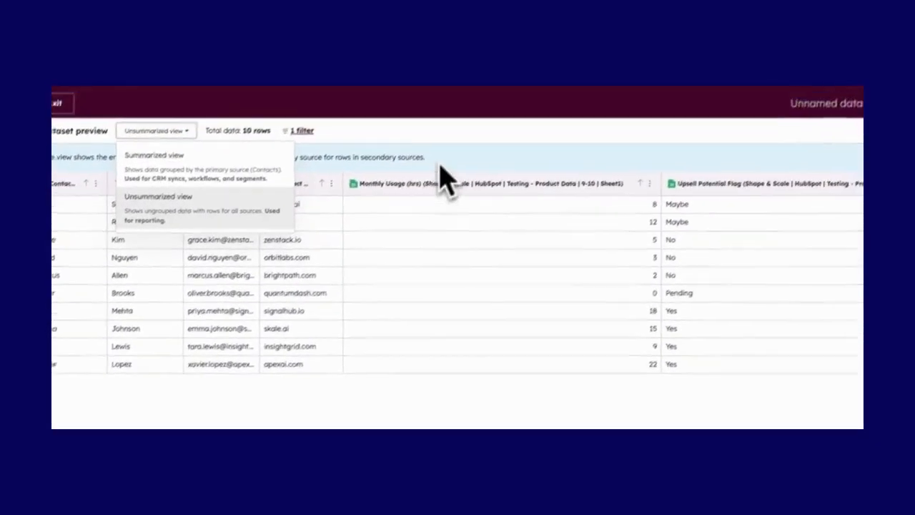
pyautogui.click(436, 169)
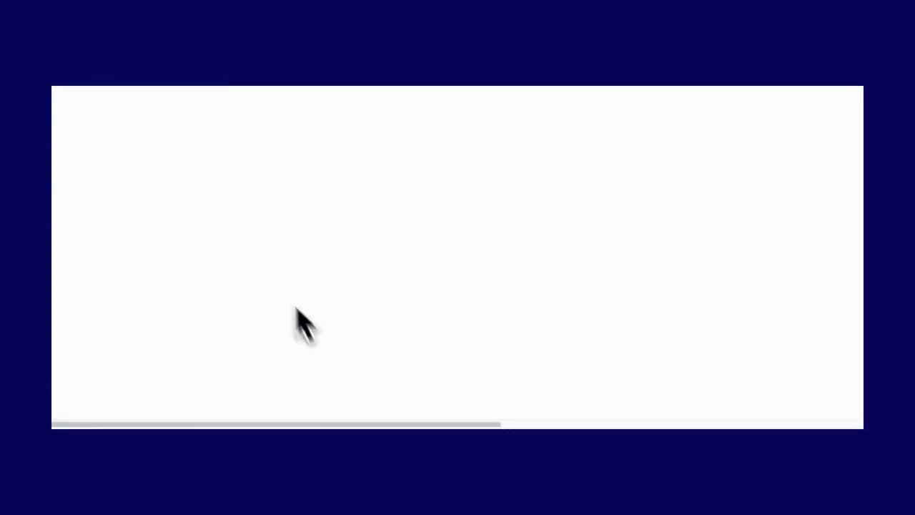
pyautogui.moveTo(261, 426); pyautogui.dragTo(341, 417)
# - Start a new dataset column of the Enrichment type for enriching company columns
pyautogui.click(596, 202)
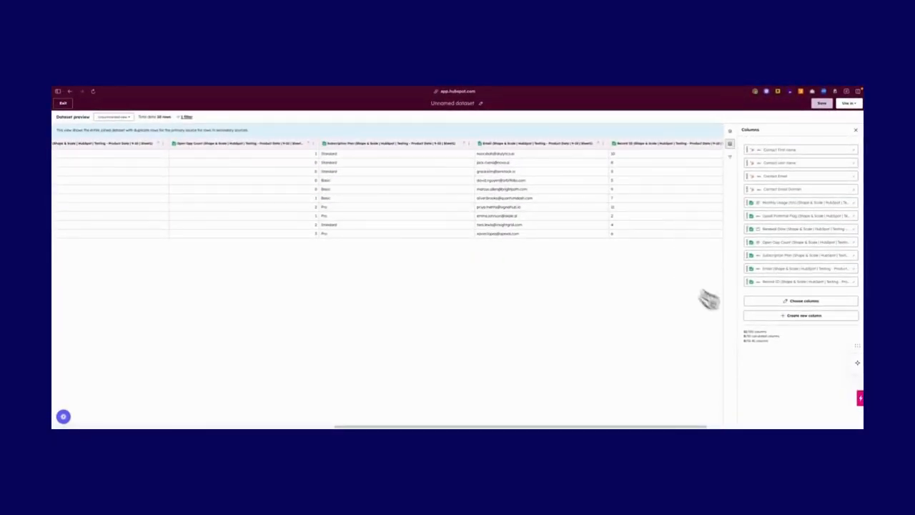
pyautogui.click(793, 315)
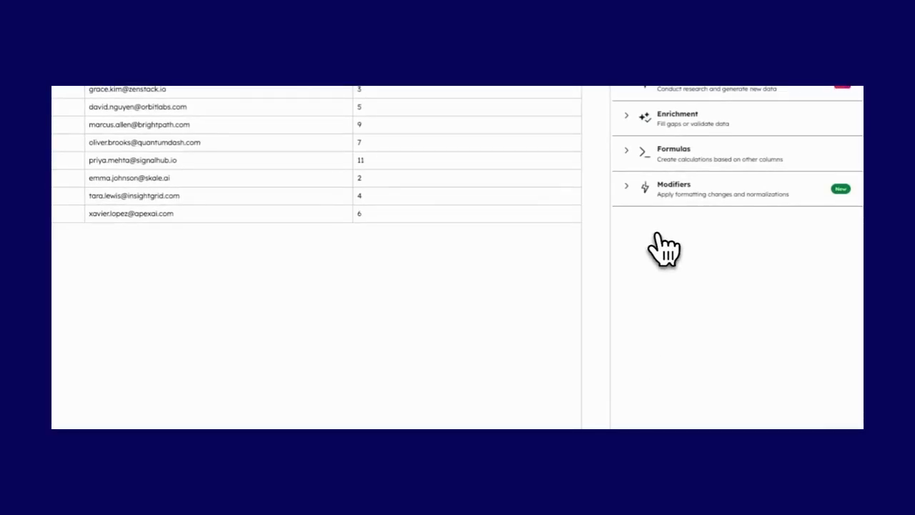
pyautogui.click(645, 118)
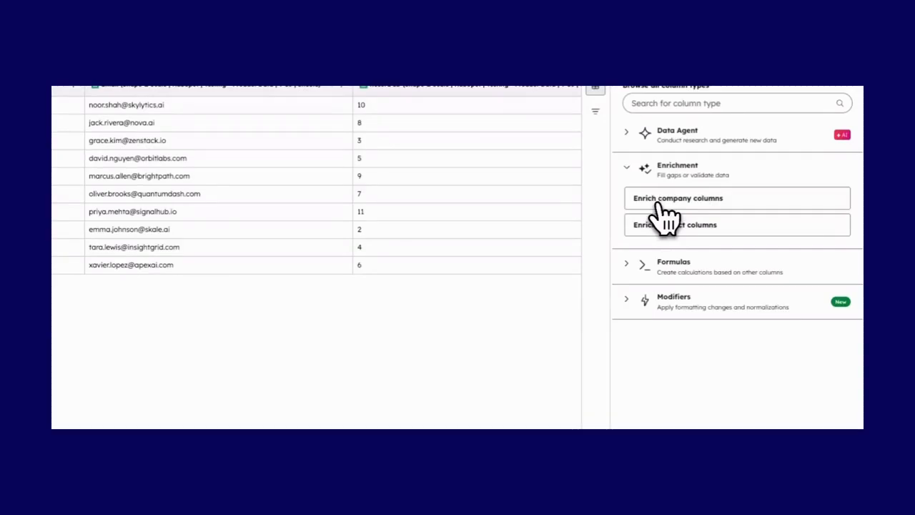
pyautogui.click(658, 205)
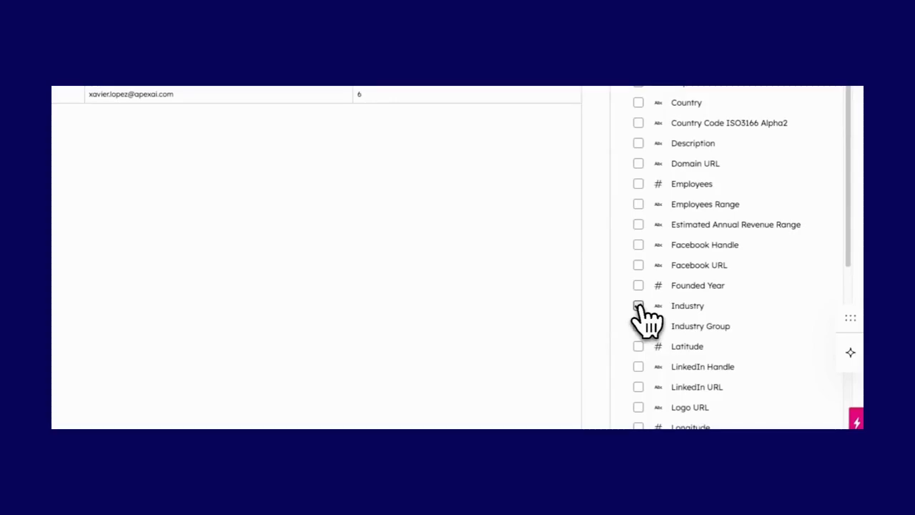
pyautogui.click(639, 306)
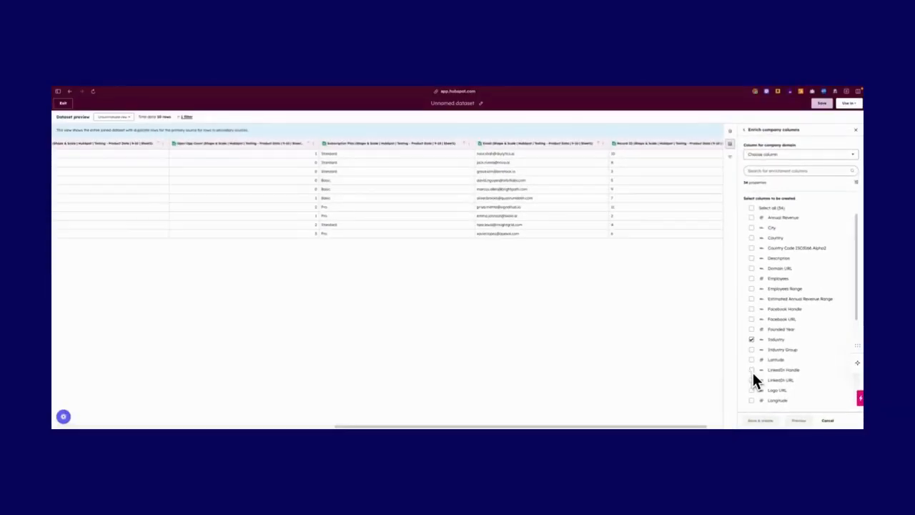
pyautogui.click(641, 370)
pyautogui.scroll(-2, 646, 323)
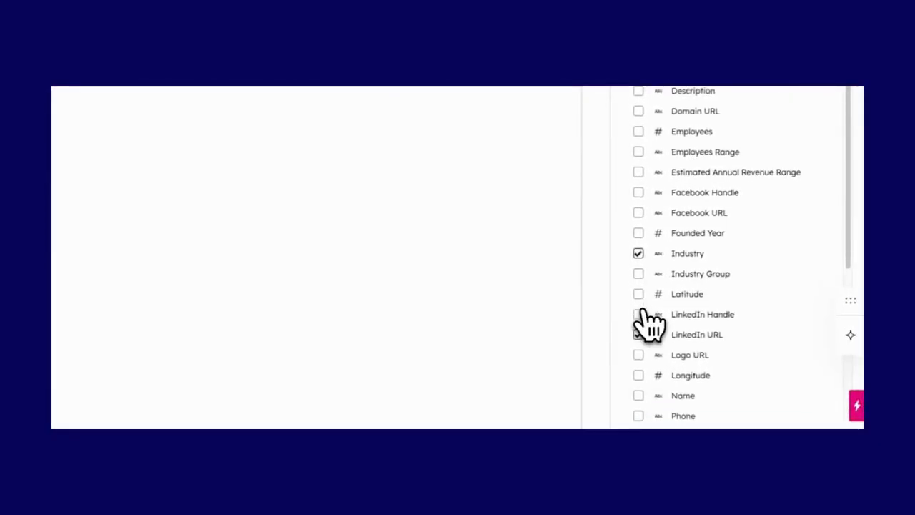
pyautogui.scroll(2, 643, 310)
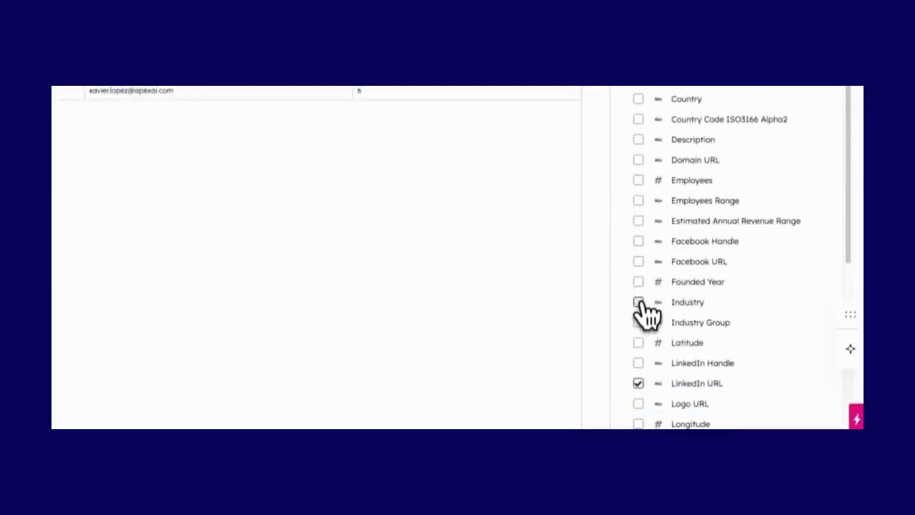
pyautogui.click(640, 288)
pyautogui.click(640, 369)
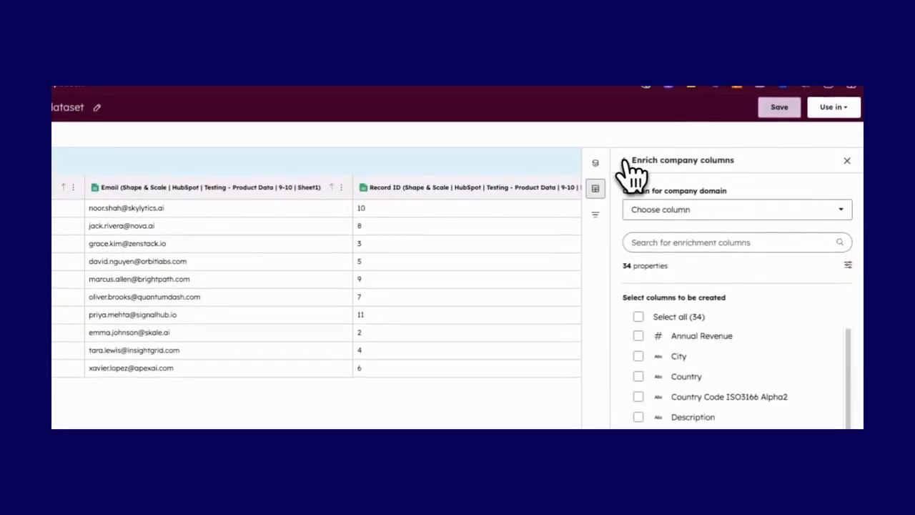
pyautogui.click(625, 161)
pyautogui.click(648, 273)
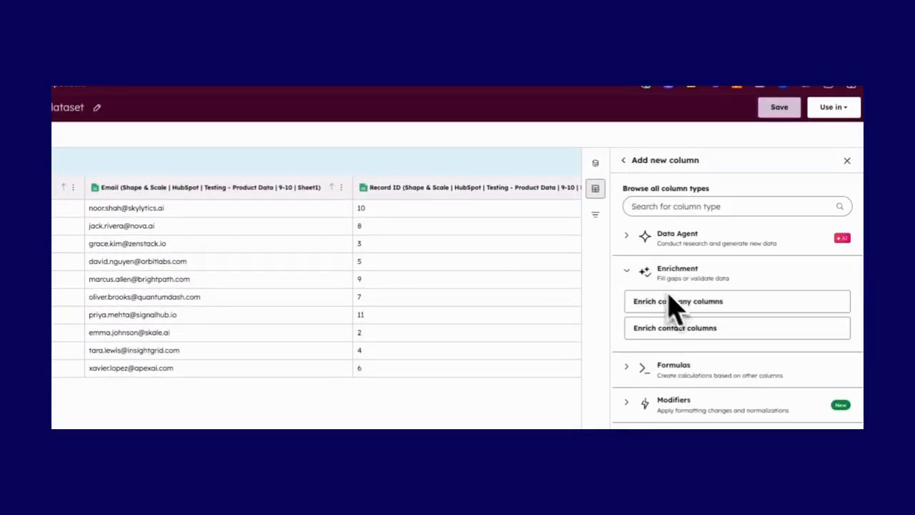
pyautogui.click(686, 312)
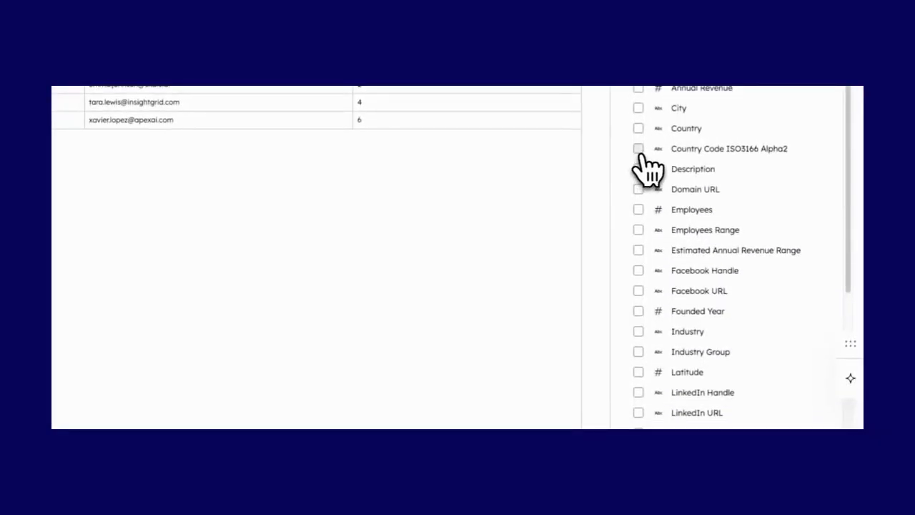
# - Select Industry and LinkedIn URL as the company enrichment columns, with Contact Email Domain as the column for company domain
pyautogui.click(638, 331)
pyautogui.click(639, 413)
pyautogui.click(639, 331)
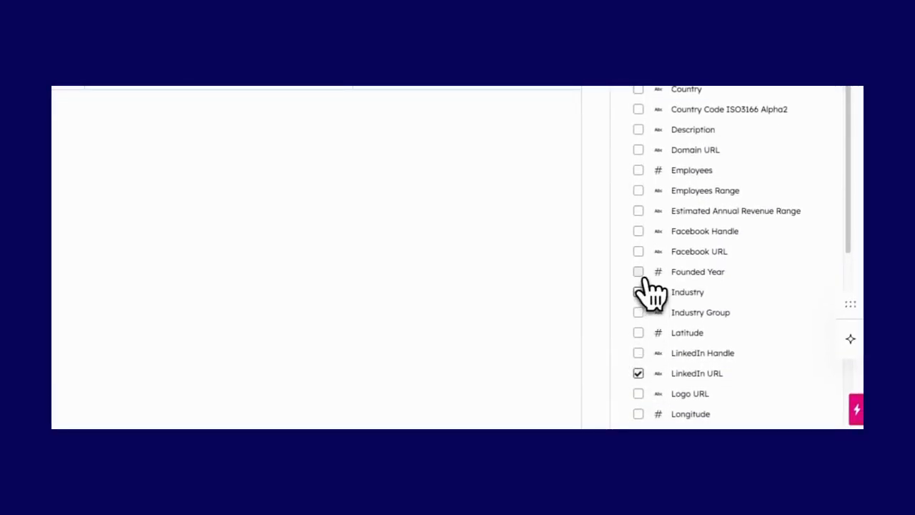
pyautogui.click(661, 150)
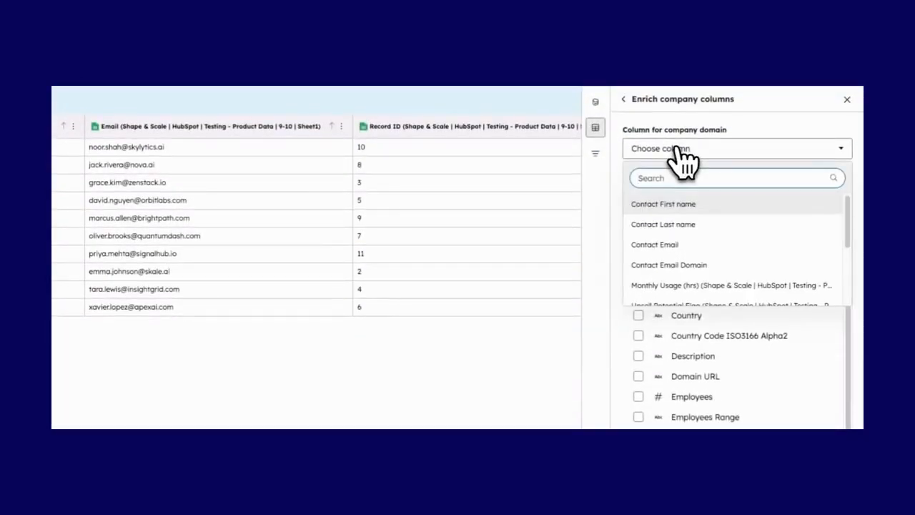
pyautogui.click(679, 265)
# - Create the enrichment columns and save the dataset under the name "BETA Inbound 2025 Test"
pyautogui.scroll(-5, 680, 301)
pyautogui.click(663, 415)
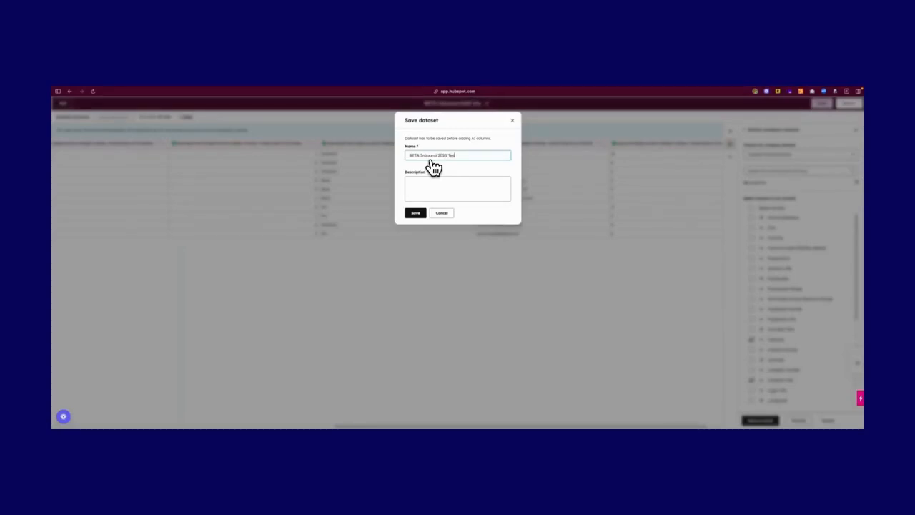
pyautogui.click(415, 213)
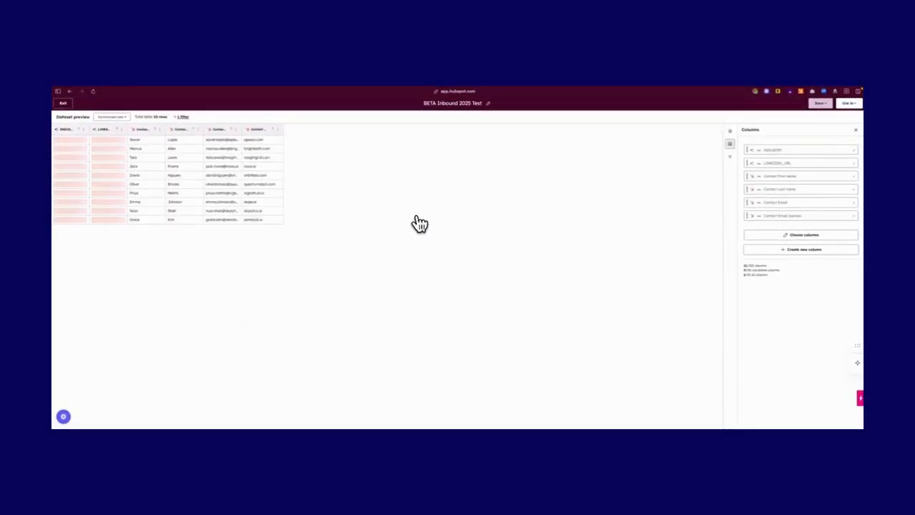
# - Return the dataset preview to the Unsummarized view and start adding another new column
pyautogui.click(110, 118)
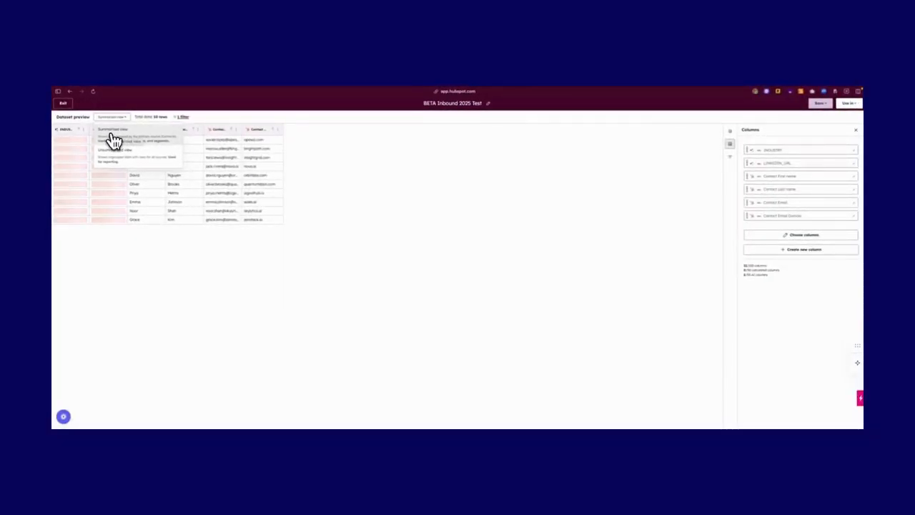
pyautogui.click(115, 152)
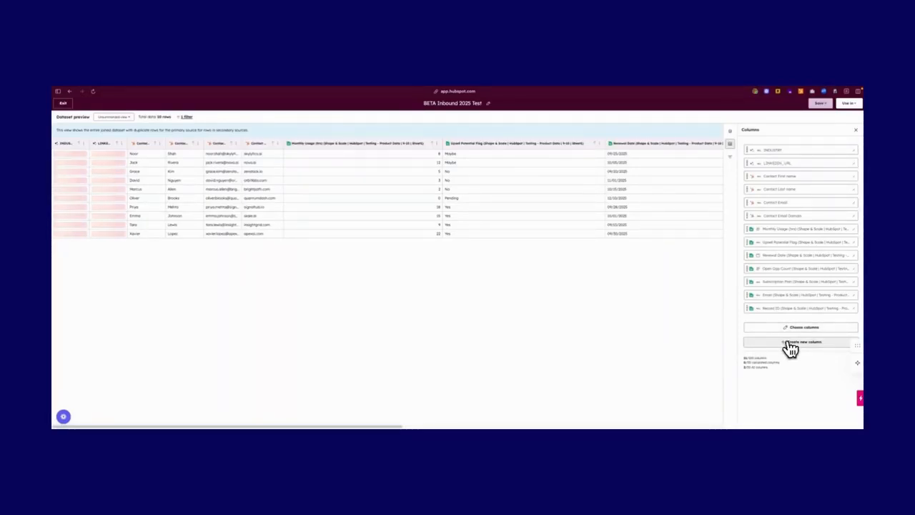
pyautogui.click(788, 344)
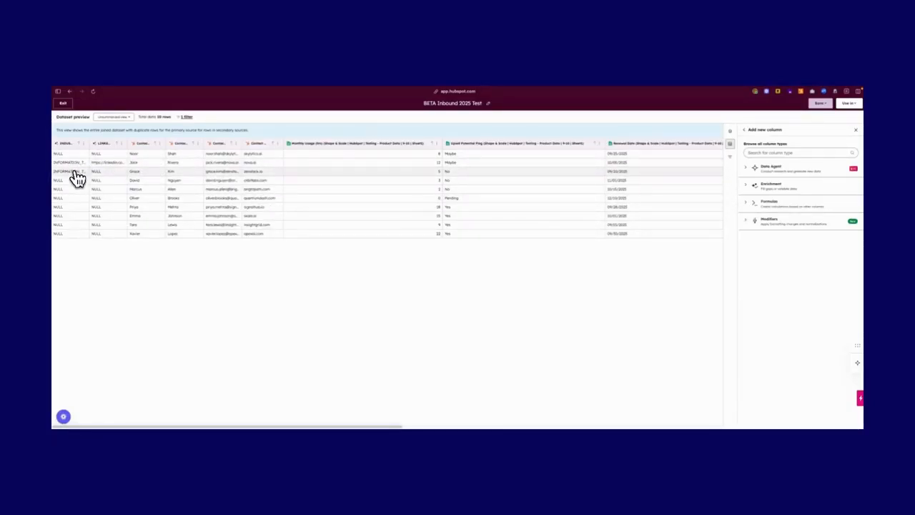
# - Widen the LINKEDIN_URL and INDUSTRY columns in the dataset preview so their full values can be read
pyautogui.moveTo(127, 143); pyautogui.dragTo(183, 142)
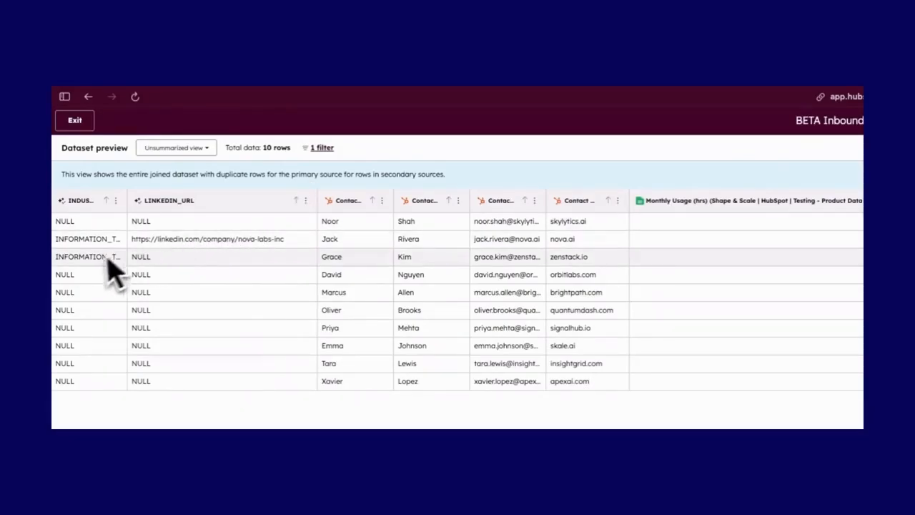
pyautogui.moveTo(125, 201); pyautogui.dragTo(269, 200)
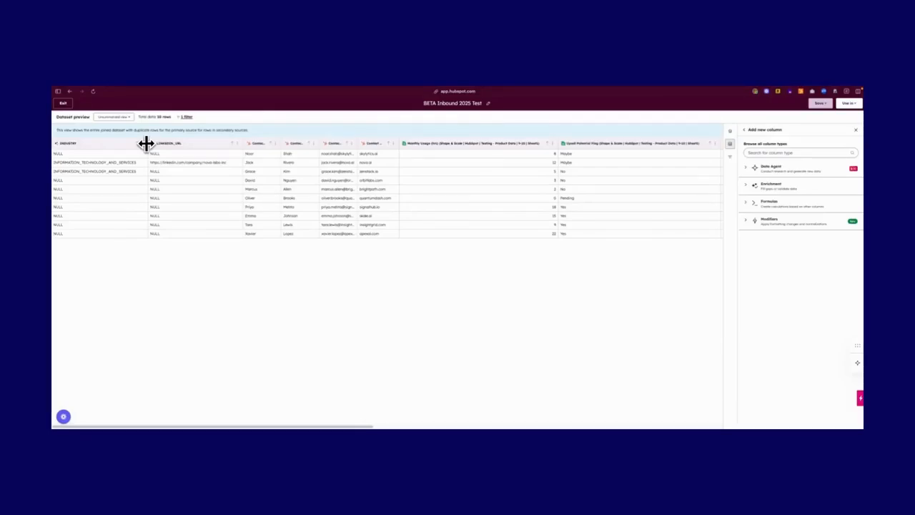
pyautogui.moveTo(146, 144); pyautogui.dragTo(141, 144)
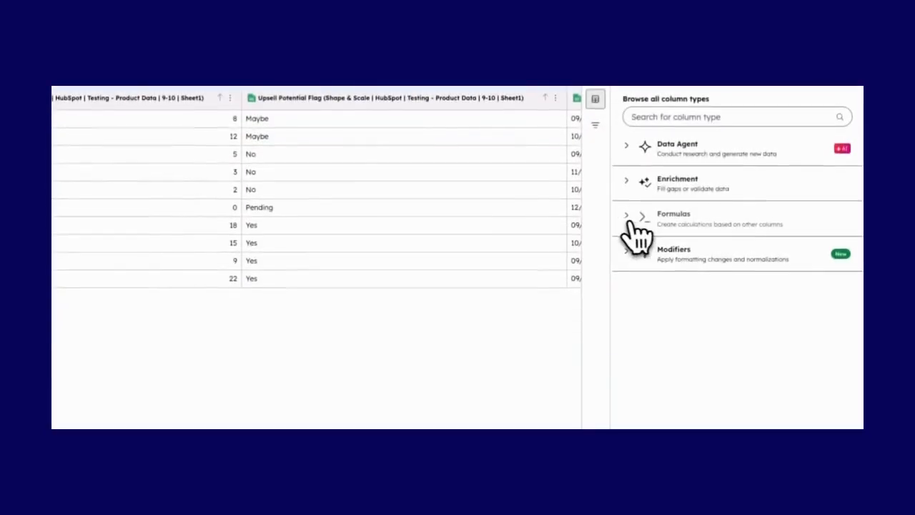
# - Add a custom formula column generated with AI that outputs Yes if the renewal date is within 45 days from today, and save it
pyautogui.click(629, 218)
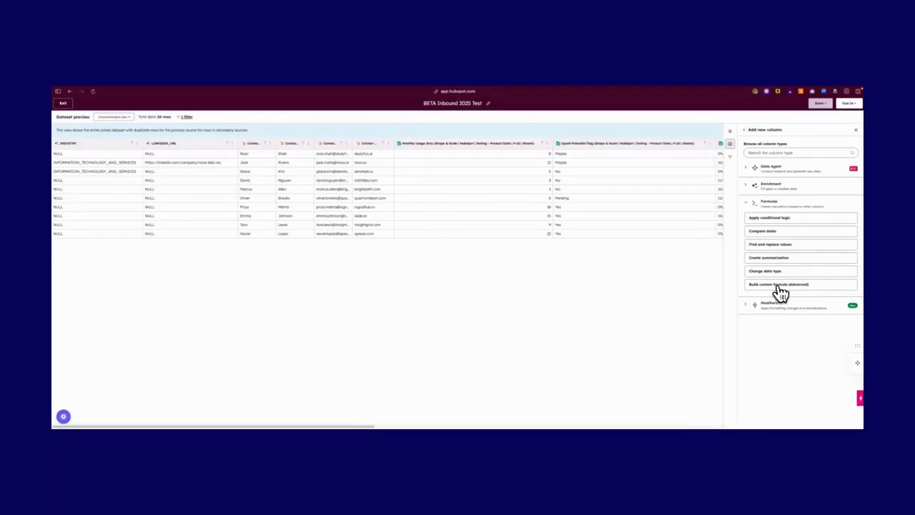
pyautogui.click(779, 285)
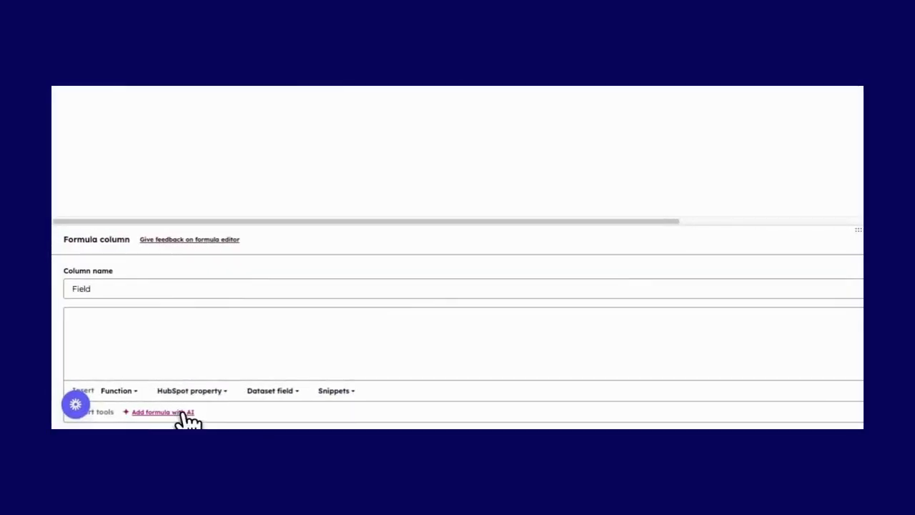
pyautogui.click(184, 415)
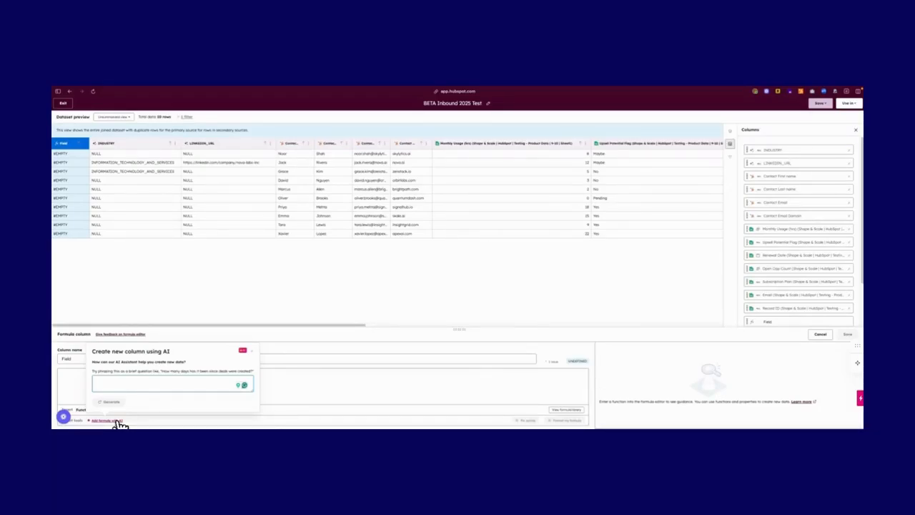
pyautogui.write('Create a column that outputs Yes if renewal date is within 145 days from today, to')
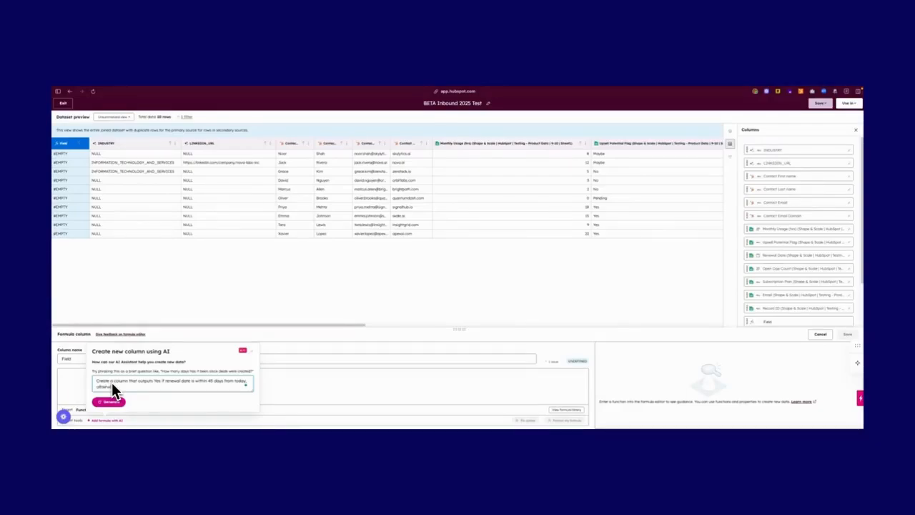
pyautogui.click(108, 401)
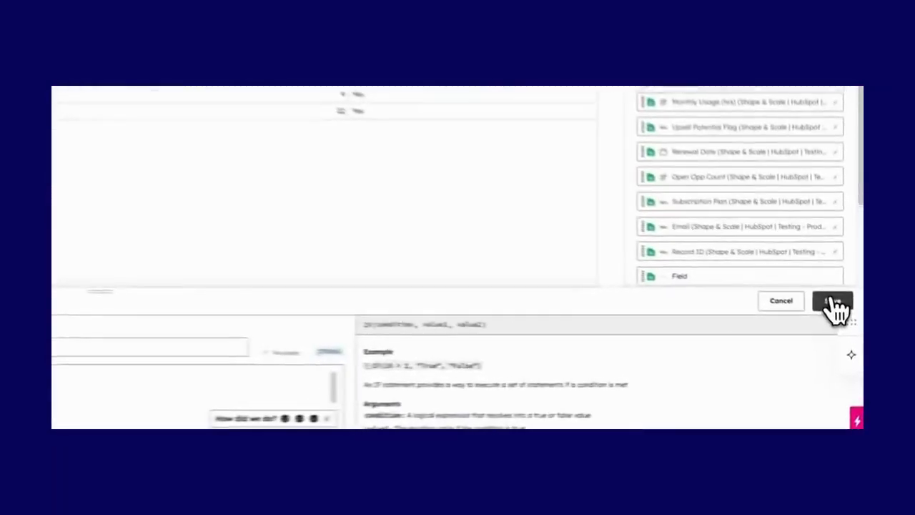
pyautogui.click(833, 302)
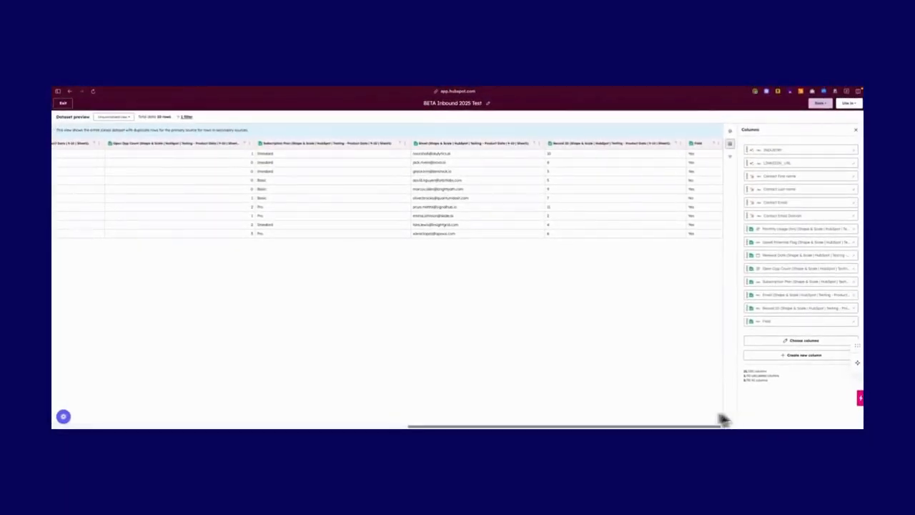
# - Start another new column as a Data Agent smart column and name it "Test"
pyautogui.moveTo(725, 420); pyautogui.dragTo(385, 425)
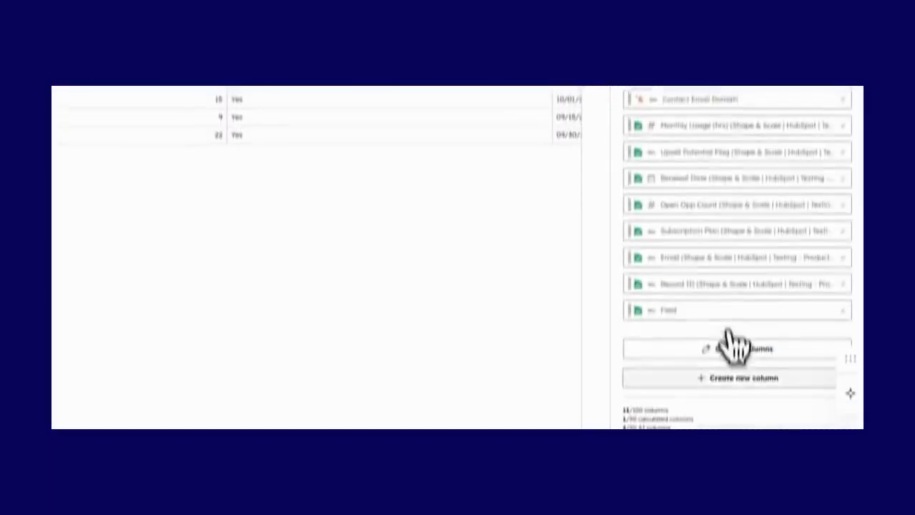
pyautogui.click(732, 377)
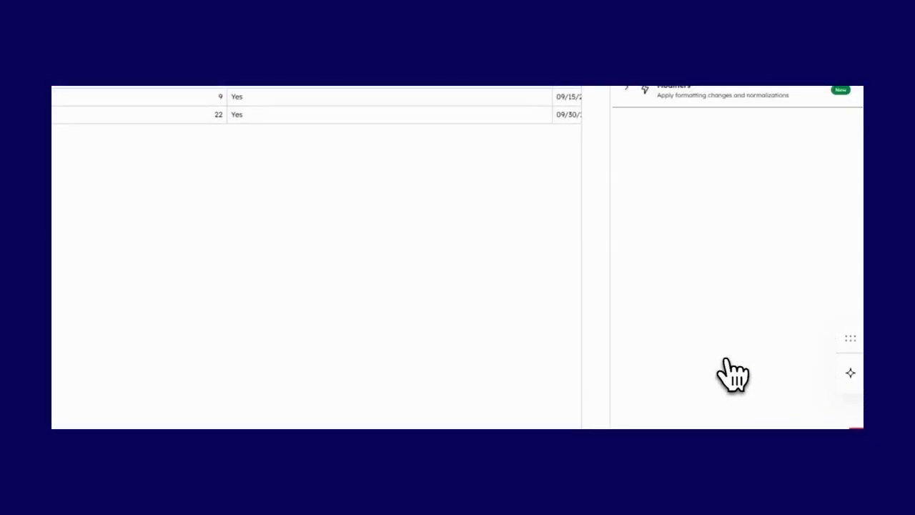
pyautogui.click(697, 199)
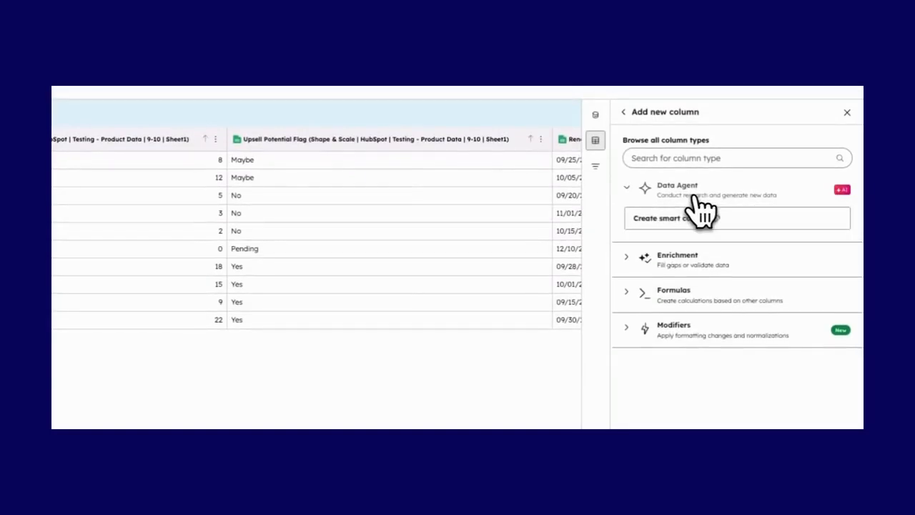
pyautogui.click(695, 214)
pyautogui.click(691, 205)
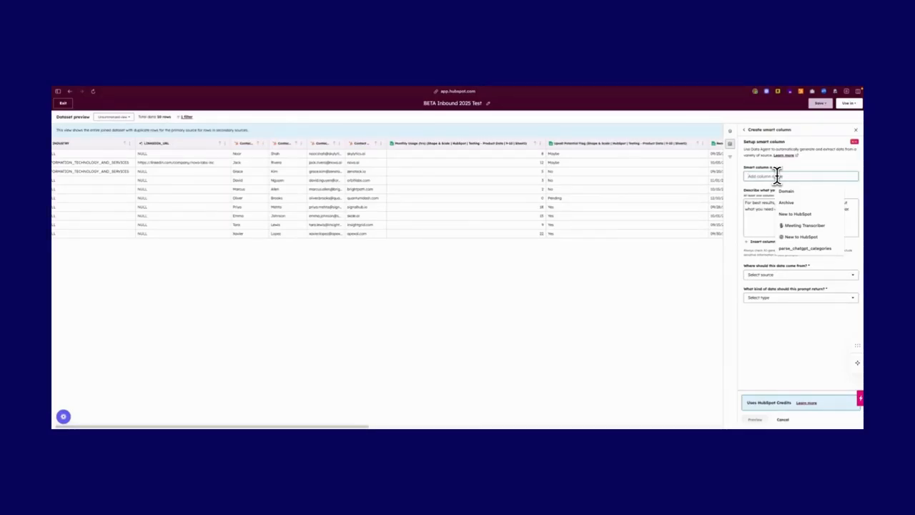
pyautogui.write('Te')
# - Write the smart column prompt "Based on the Contact Email Domain please tell me what industry this is.", inserting Contact Email Domain as a column token
pyautogui.click(778, 206)
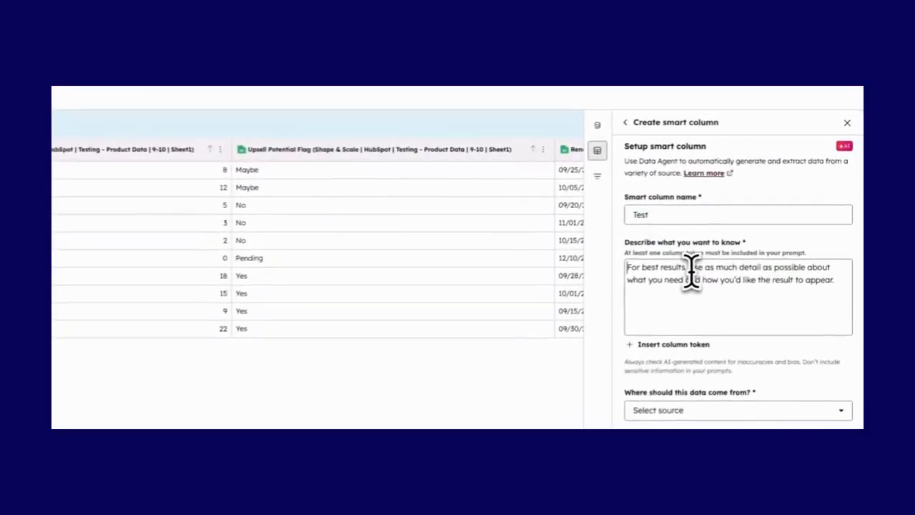
pyautogui.write('Based on the')
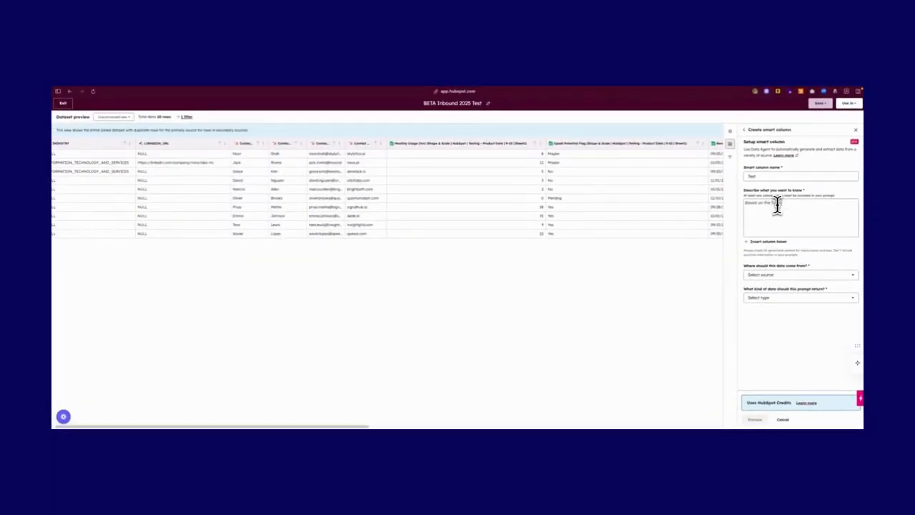
pyautogui.write(' dom')
pyautogui.click(797, 214)
pyautogui.write('please tell me what')
pyautogui.write(' industry')
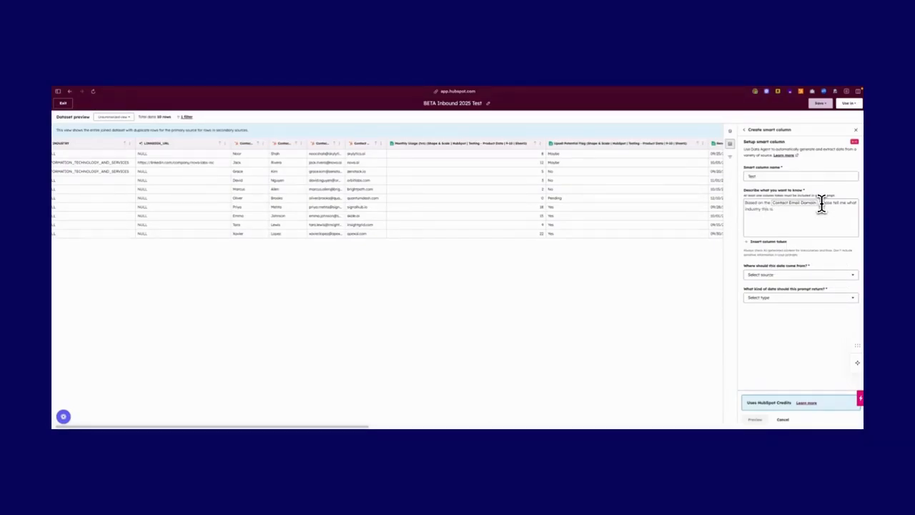
pyautogui.write(' this is.')
# - Set the smart column's source to Web research and its return type to String, generate a preview, and save and create the column
pyautogui.click(811, 276)
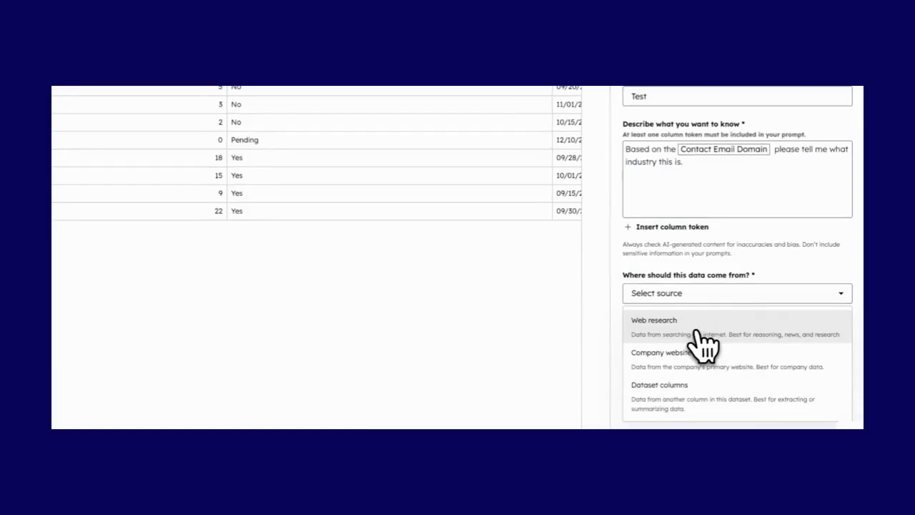
pyautogui.click(703, 330)
pyautogui.click(701, 342)
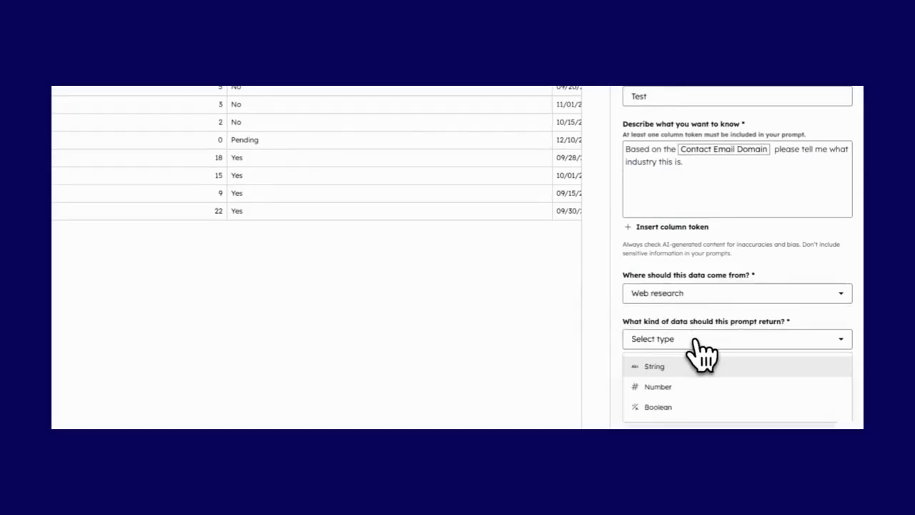
pyautogui.click(691, 368)
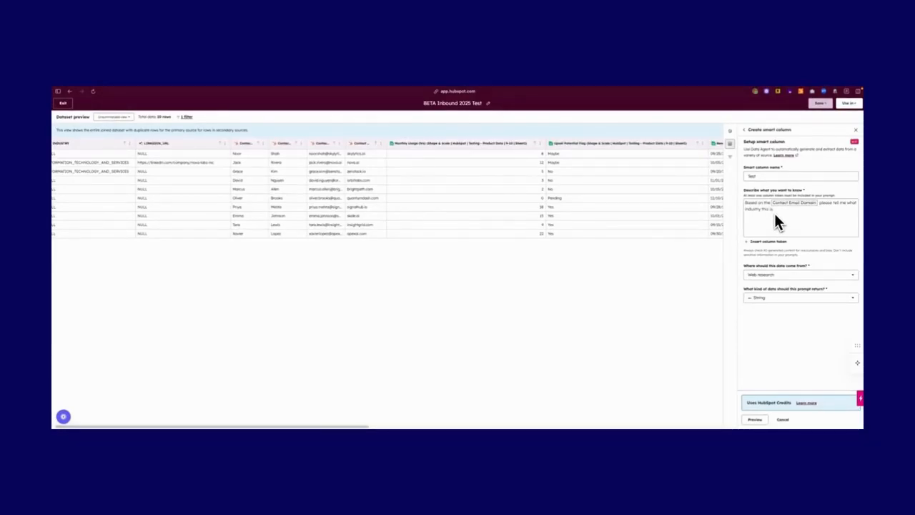
pyautogui.click(757, 419)
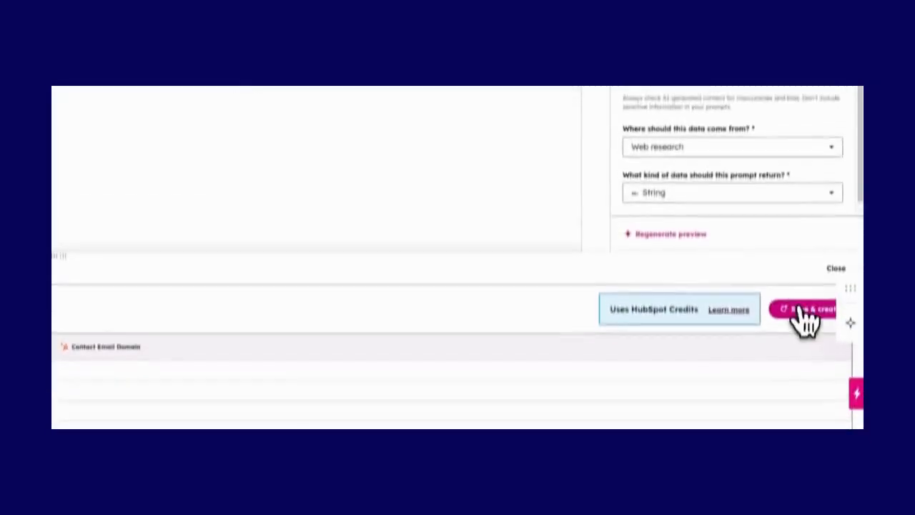
pyautogui.click(801, 309)
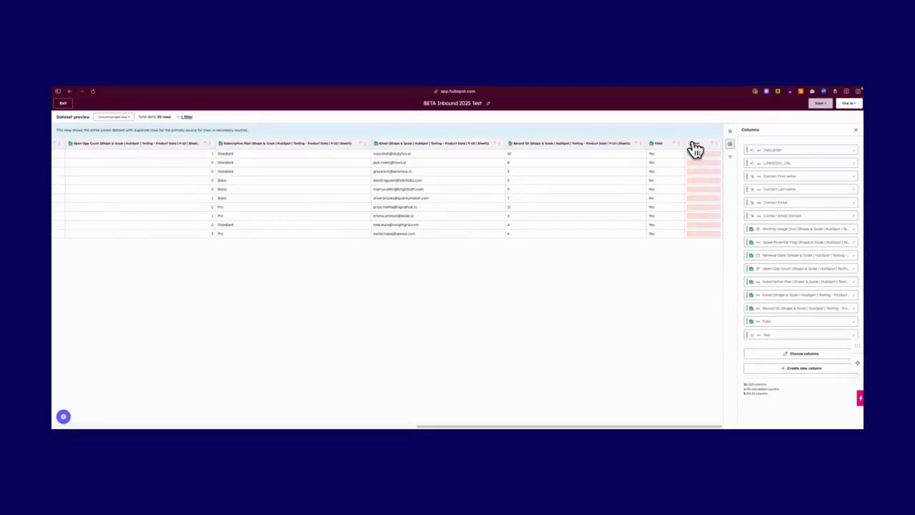
# - Review the dataset's filters and the sources available for choosing columns
pyautogui.click(730, 144)
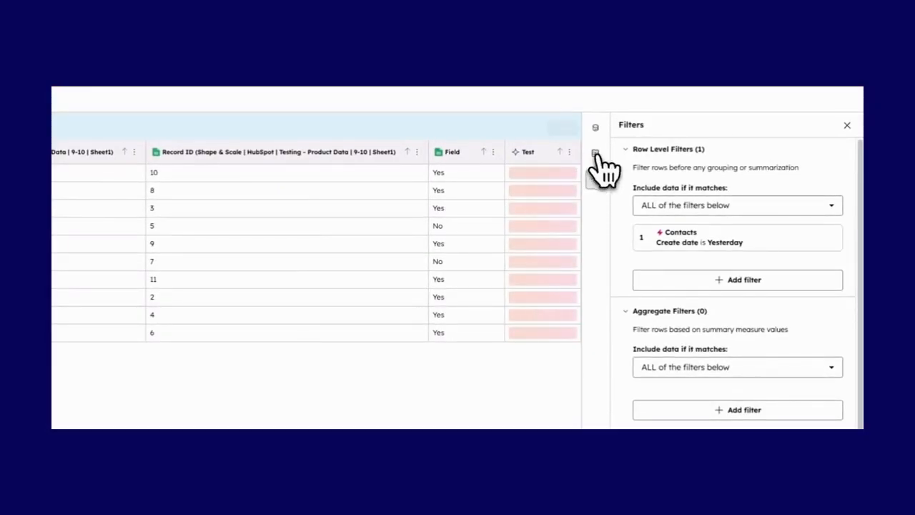
pyautogui.click(597, 156)
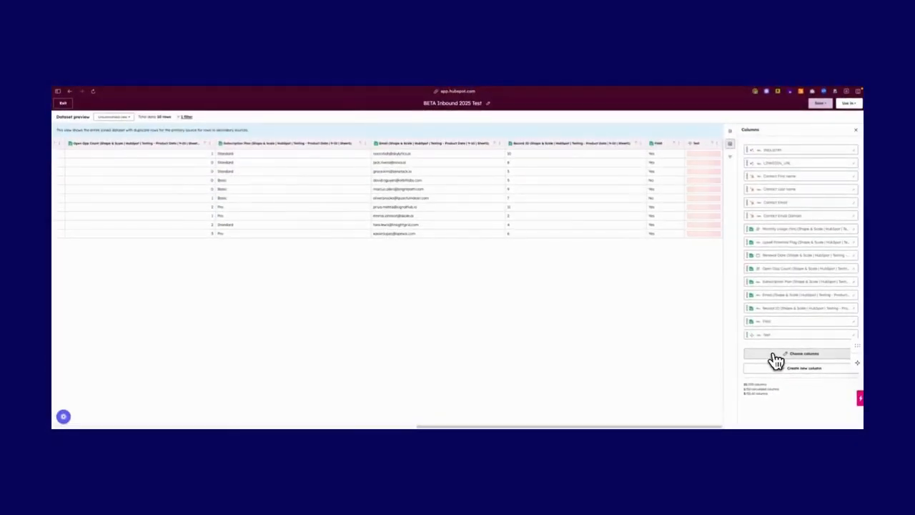
pyautogui.click(775, 355)
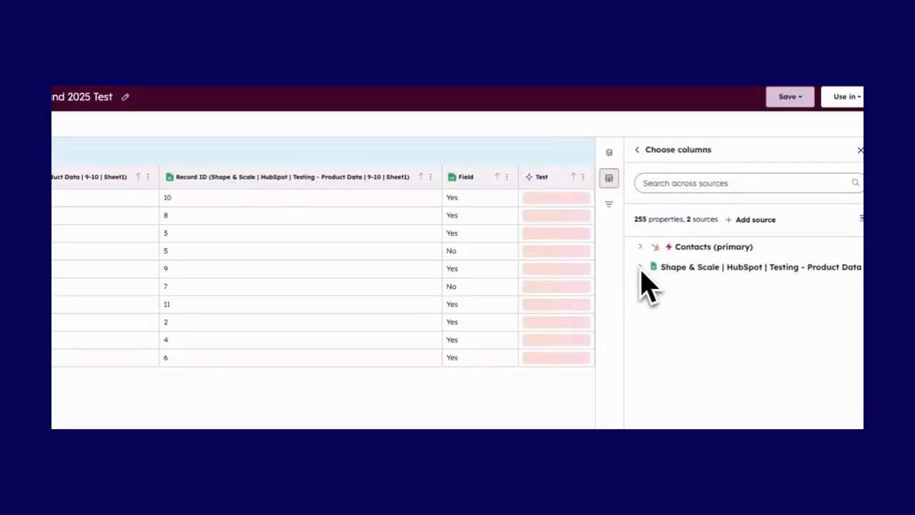
pyautogui.click(642, 269)
pyautogui.click(646, 267)
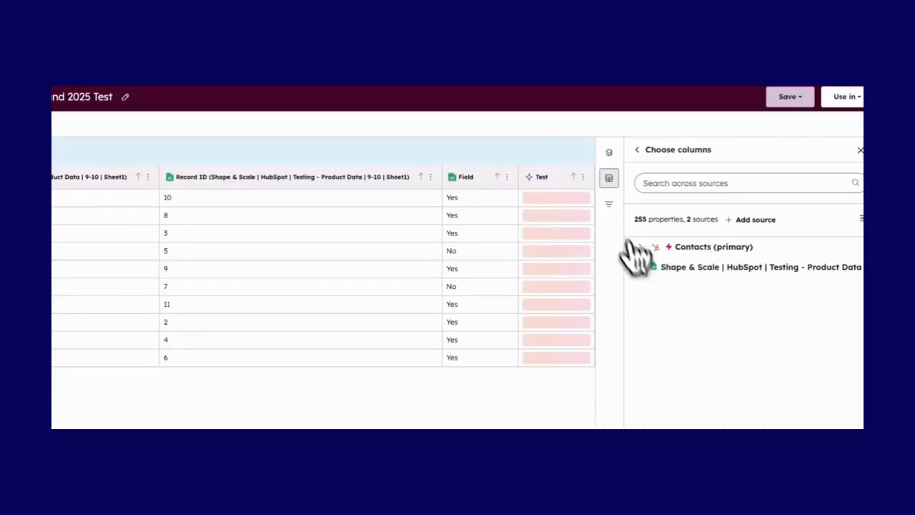
pyautogui.click(610, 204)
pyautogui.click(610, 178)
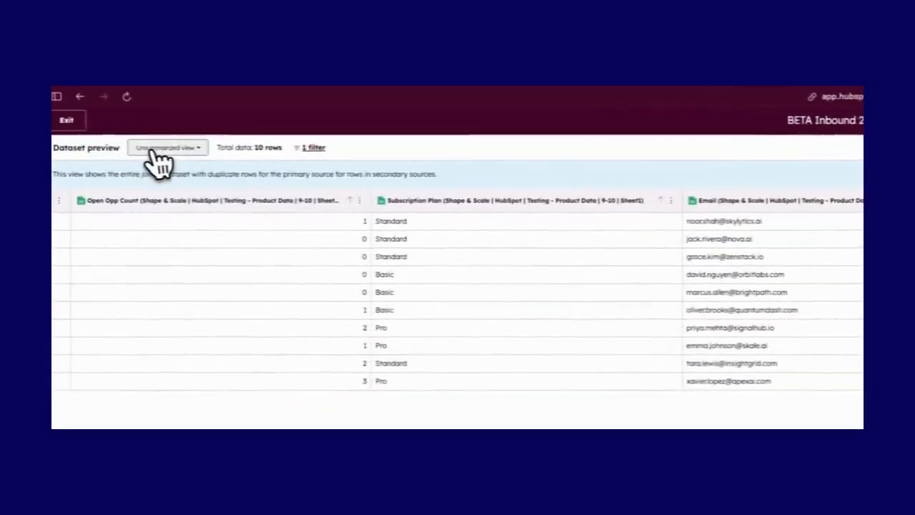
# - Switch the dataset preview to the Summarized view and check the summary options for the Google Sheets Email column
pyautogui.click(159, 148)
pyautogui.click(165, 179)
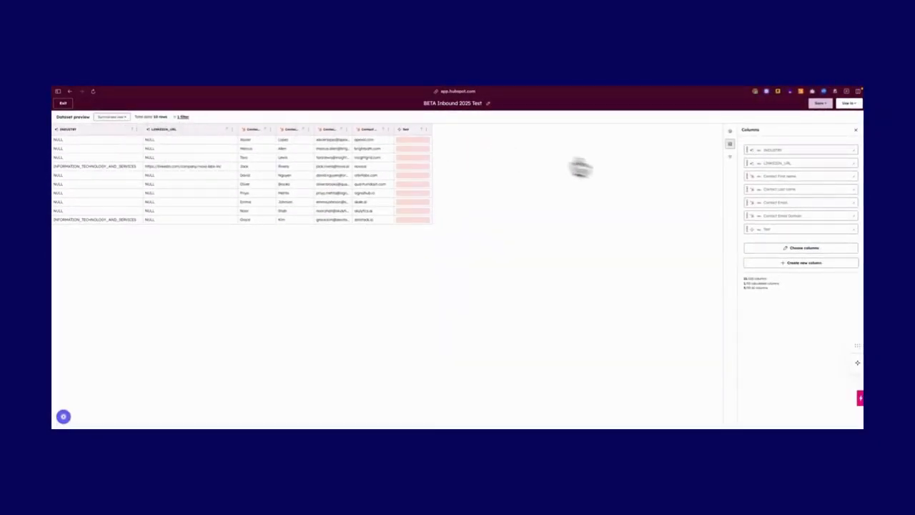
pyautogui.click(794, 262)
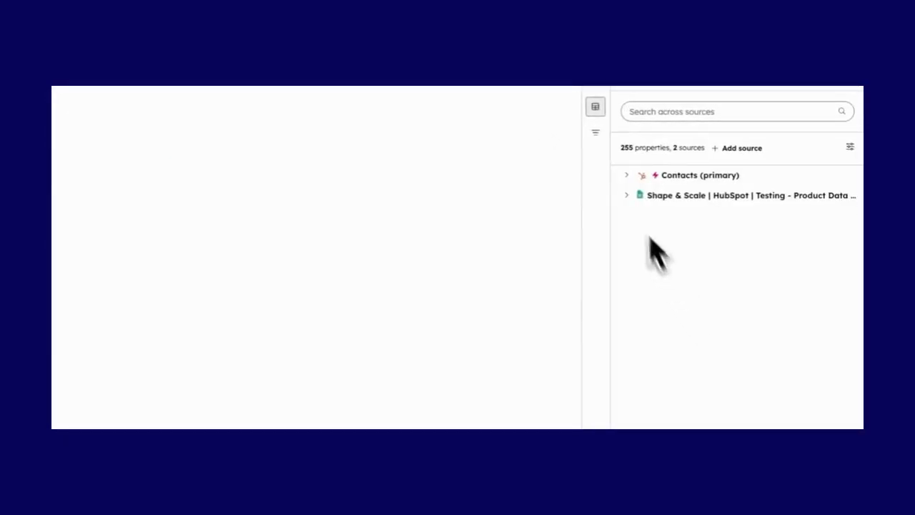
pyautogui.click(629, 195)
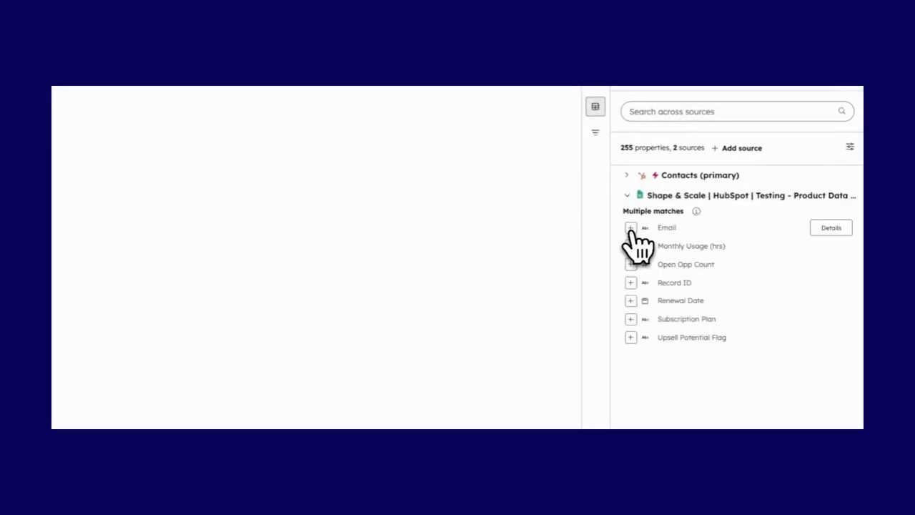
pyautogui.click(631, 228)
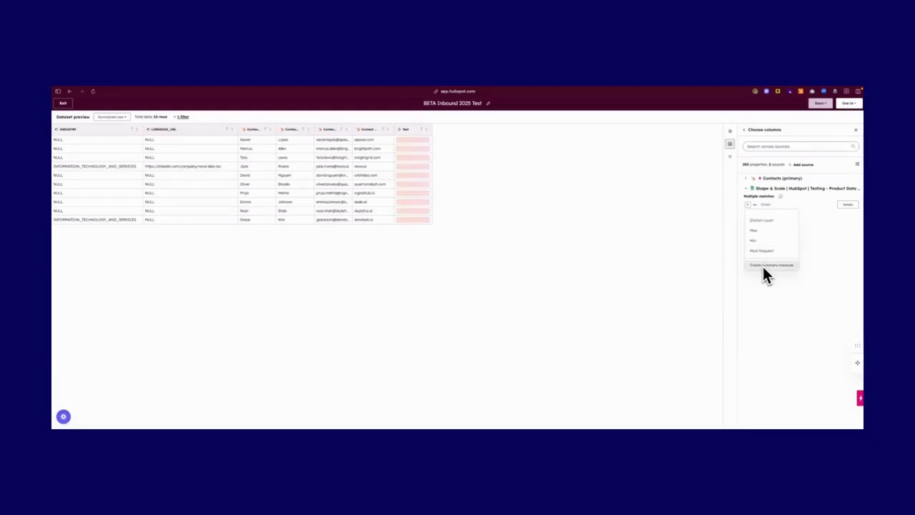
pyautogui.click(741, 199)
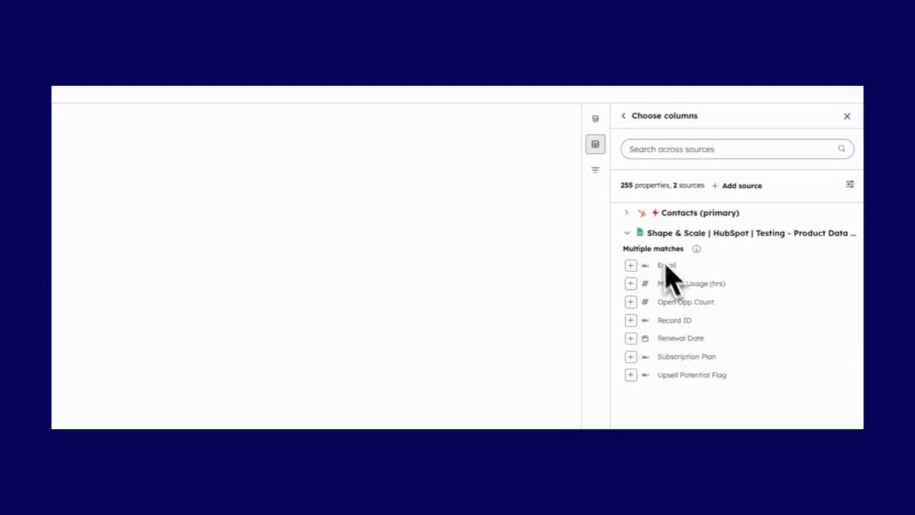
pyautogui.click(596, 165)
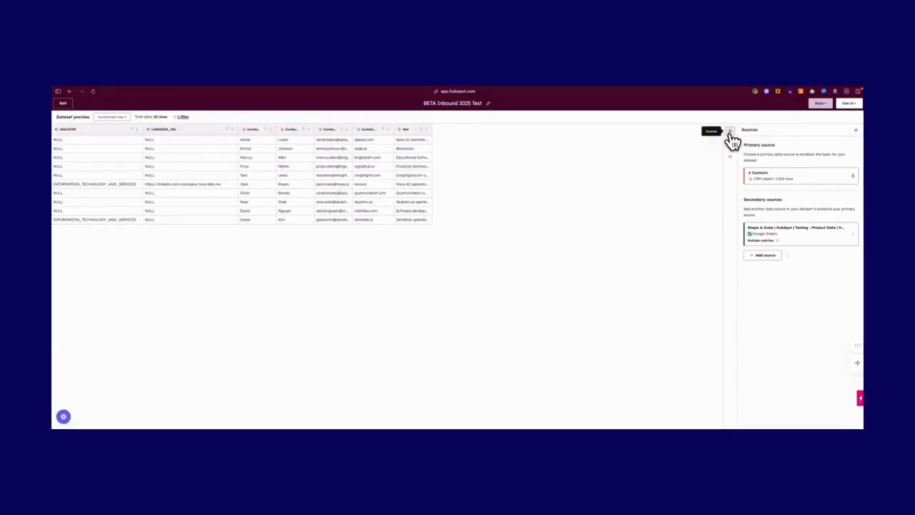
# - Widen the Test column in the dataset preview so the generated industry descriptions can be read
pyautogui.moveTo(431, 131); pyautogui.dragTo(473, 130)
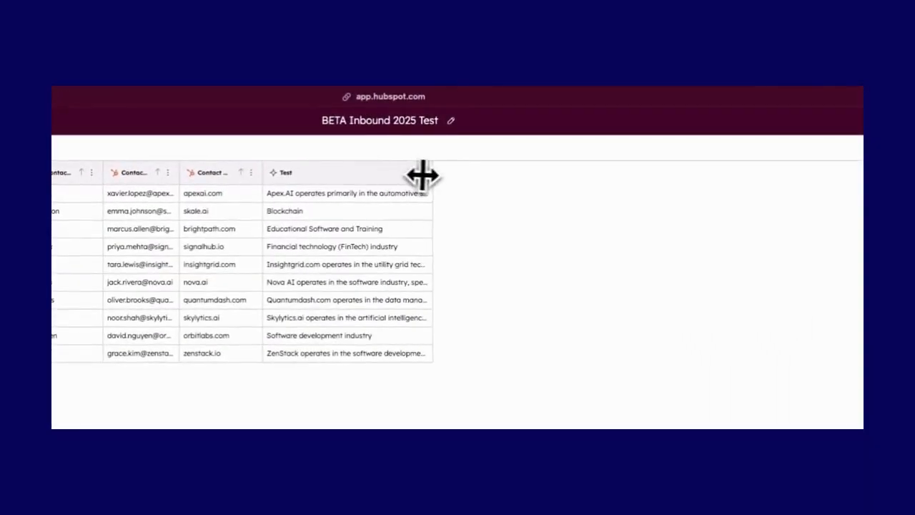
pyautogui.moveTo(424, 175); pyautogui.dragTo(805, 158)
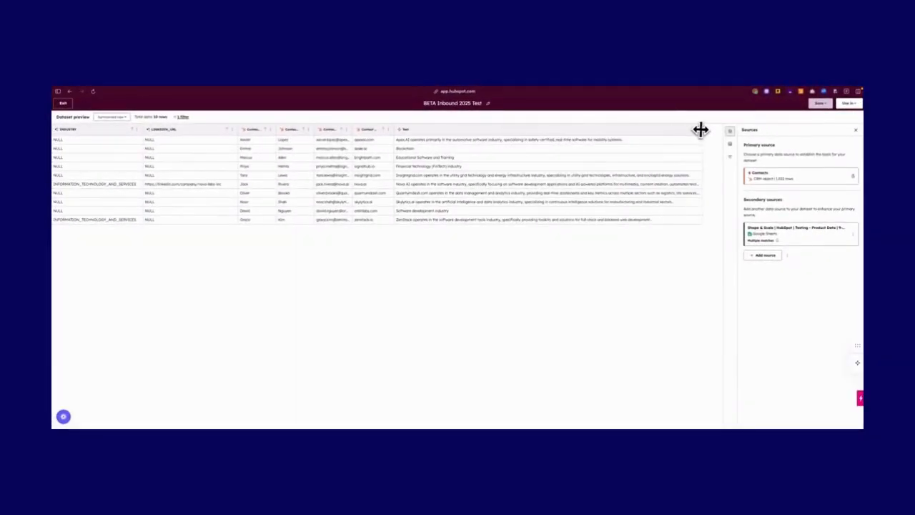
pyautogui.moveTo(701, 130); pyautogui.dragTo(711, 131)
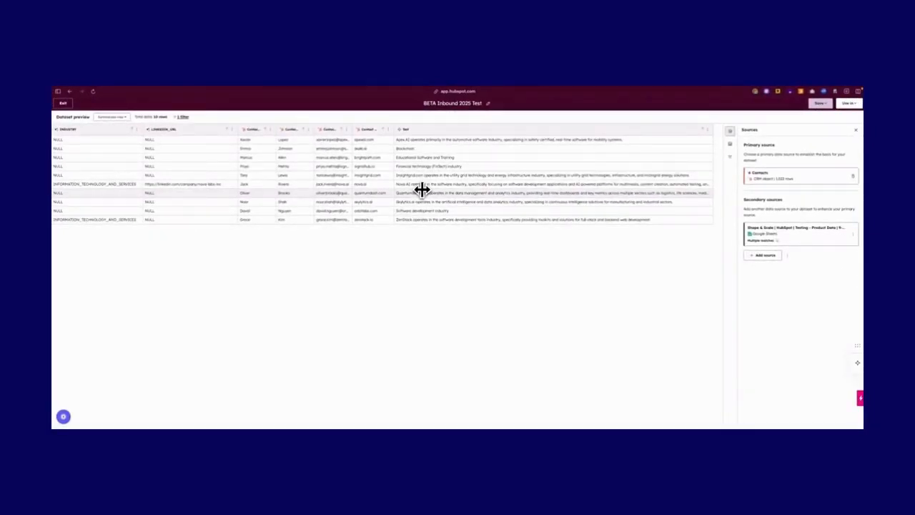
# - Check the dataset preview's view options, keeping the Summarized view, and look over where the dataset can be used
pyautogui.click(112, 116)
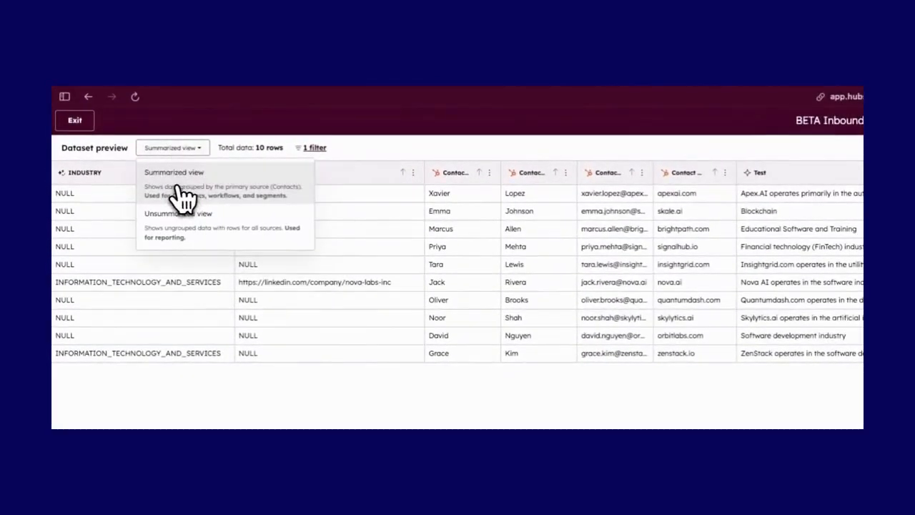
pyautogui.click(177, 187)
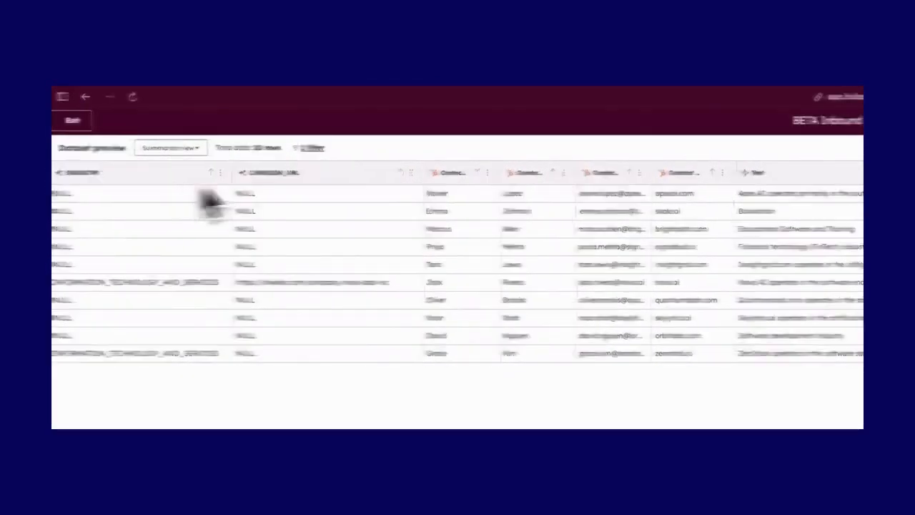
pyautogui.click(839, 122)
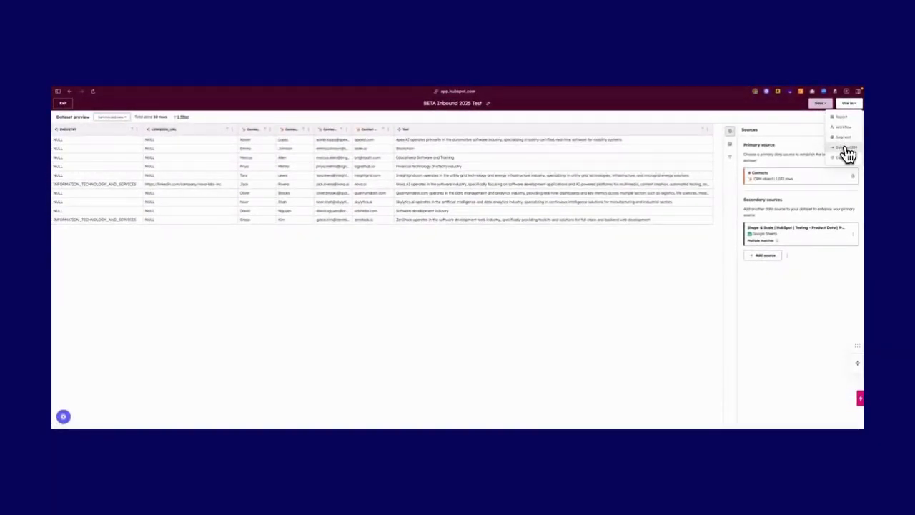
pyautogui.click(848, 154)
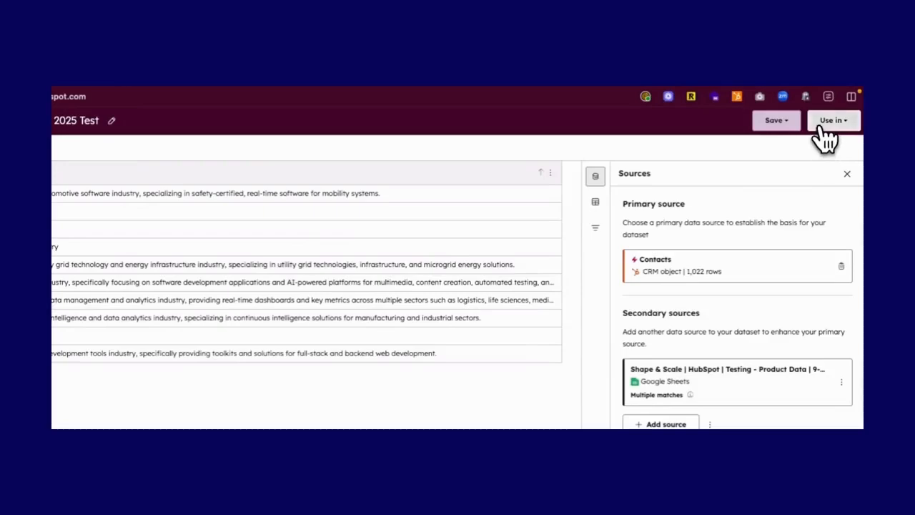